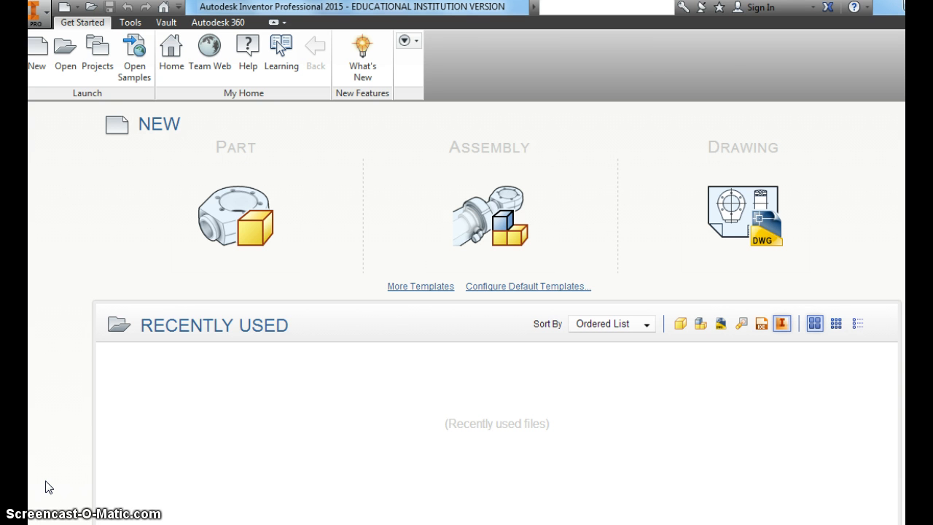
Examine the reference picture of the 4 x 8 LEGO plate in the browser, close it and return to Inventor.
{"action": "left_click", "coordinate": [116, 523]}
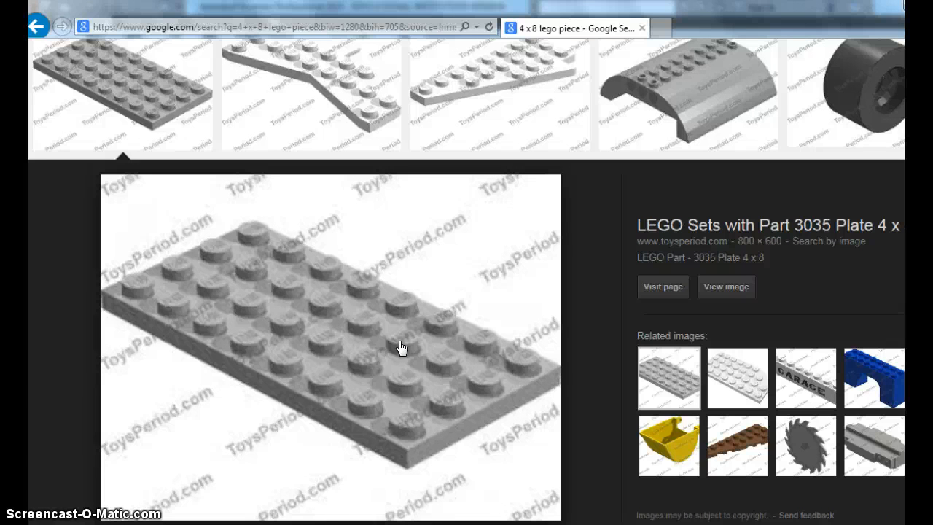
{"action": "left_click", "coordinate": [642, 29]}
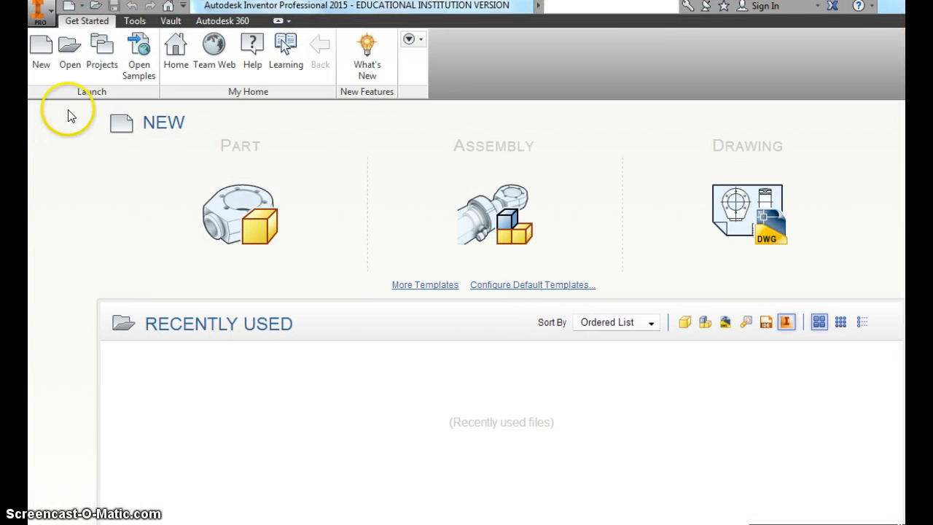
Create a new part from the metric Standard (mm).ipt template.
{"action": "left_click", "coordinate": [42, 52]}
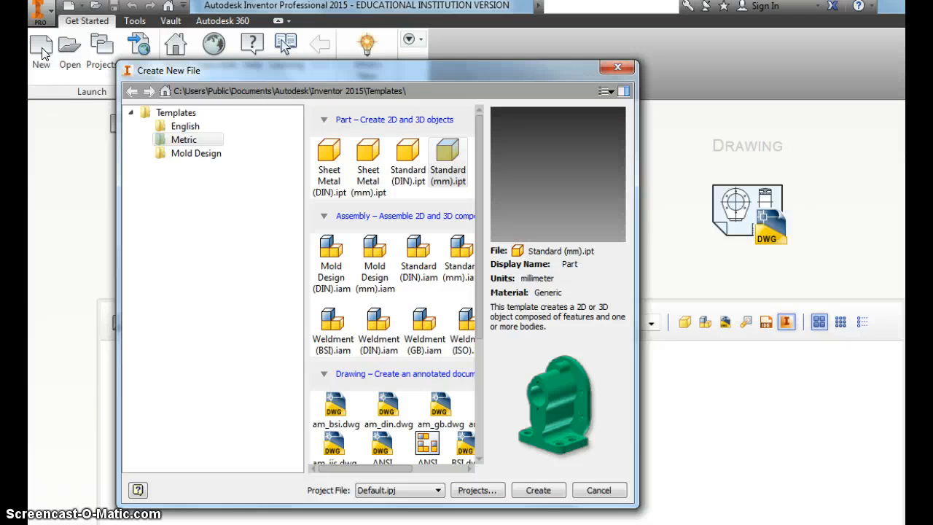
{"action": "left_click", "coordinate": [182, 127]}
{"action": "left_click", "coordinate": [182, 140]}
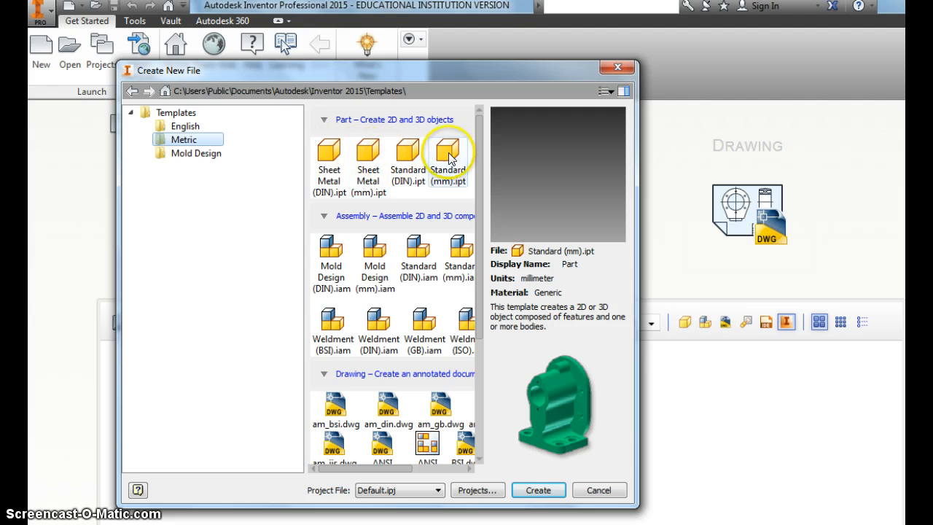
{"action": "left_click", "coordinate": [195, 128]}
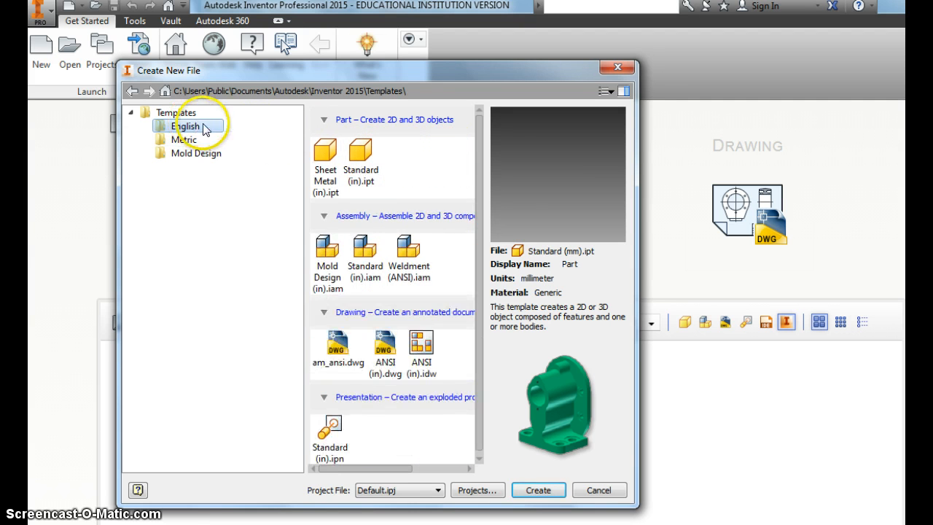
{"action": "left_click", "coordinate": [185, 140]}
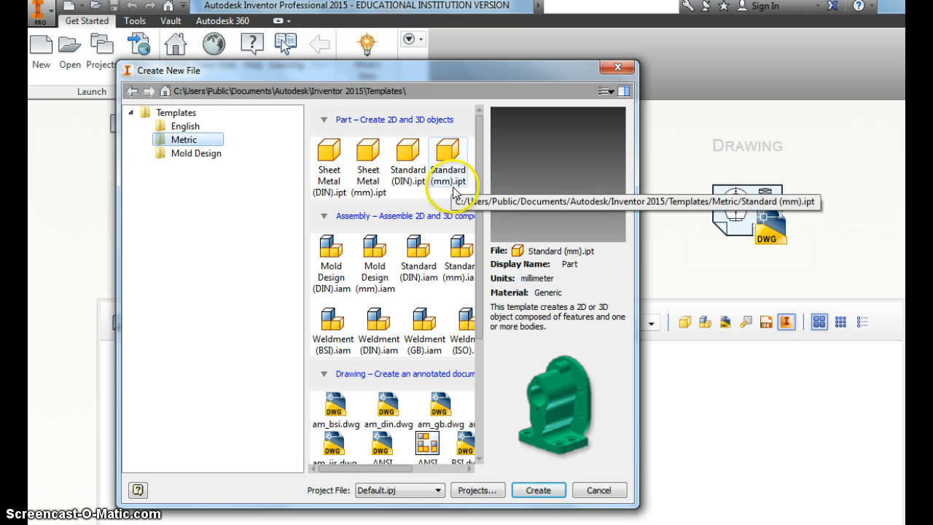
{"action": "left_click", "coordinate": [447, 164]}
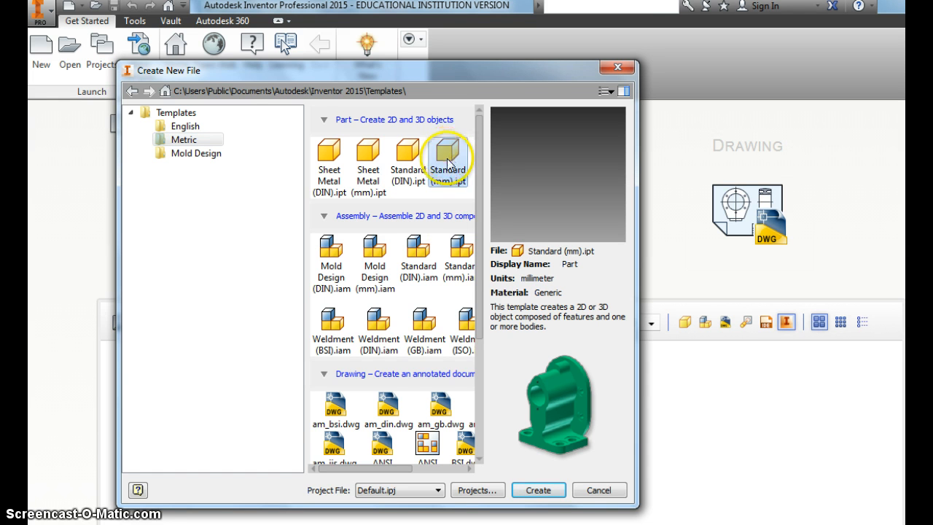
{"action": "left_click", "coordinate": [539, 490]}
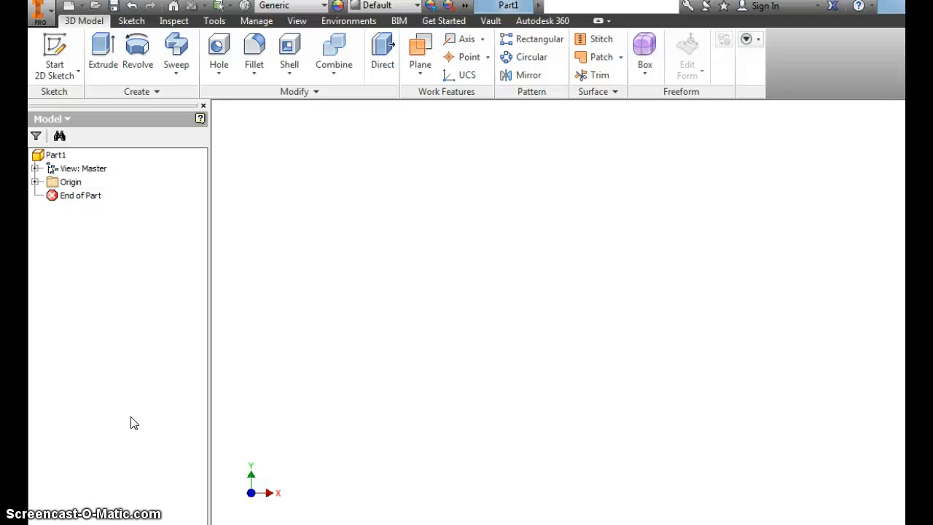
Start a 2D sketch on the XY plane and draw a two-point rectangle about 24 mm wide, above and beside the origin.
{"action": "left_click", "coordinate": [55, 54]}
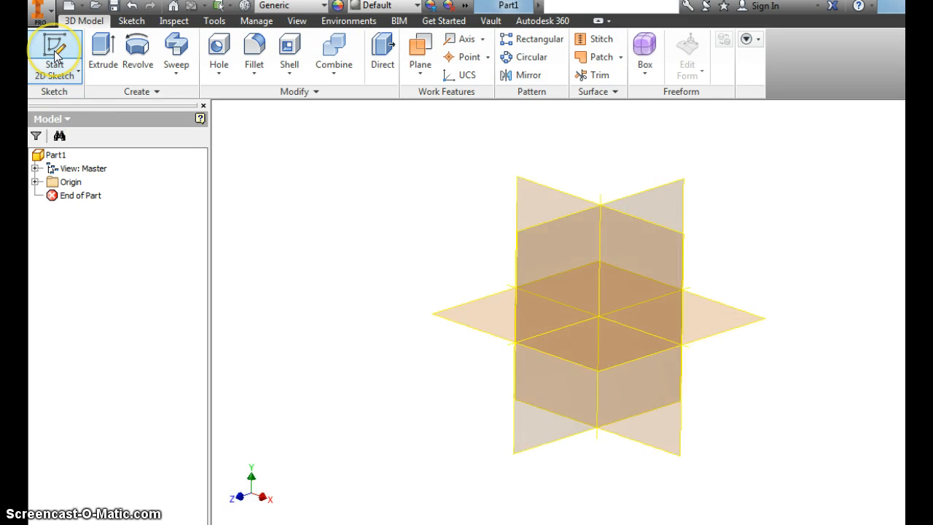
{"action": "left_click", "coordinate": [544, 201]}
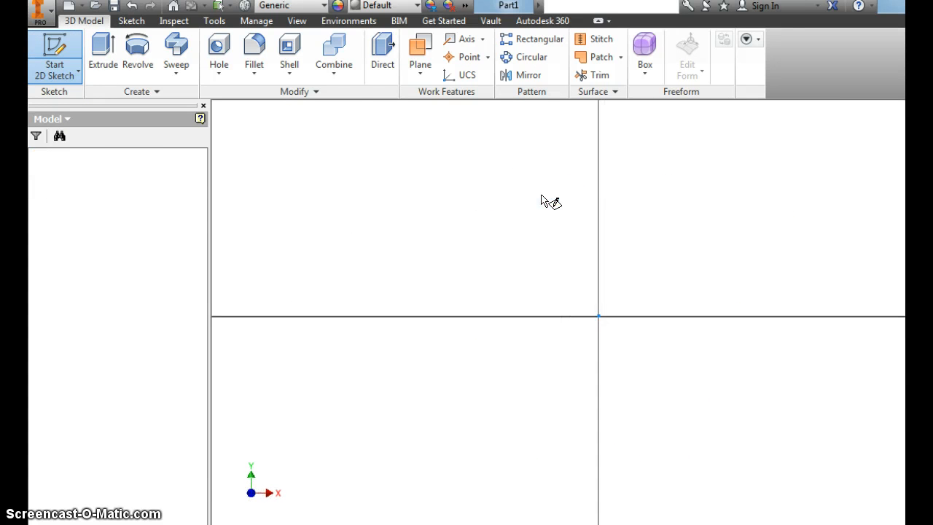
{"action": "left_click", "coordinate": [216, 64]}
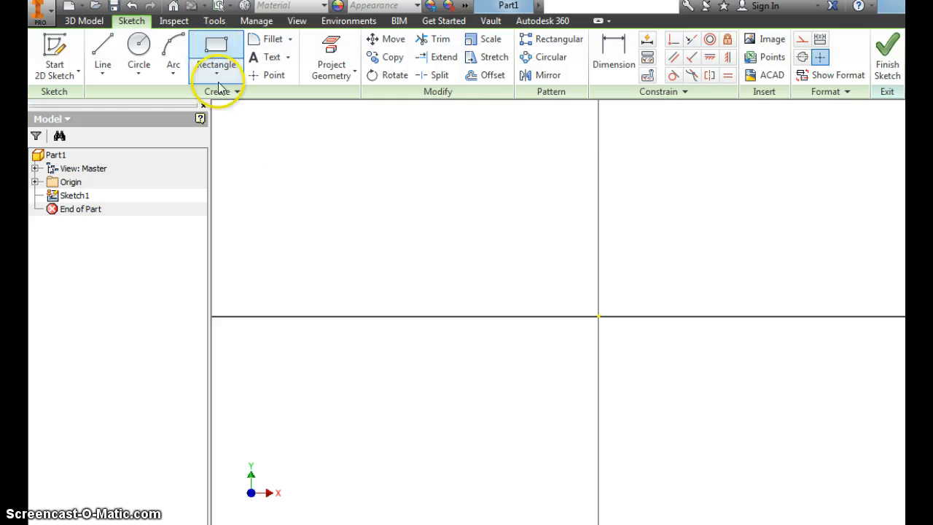
{"action": "left_click", "coordinate": [264, 149]}
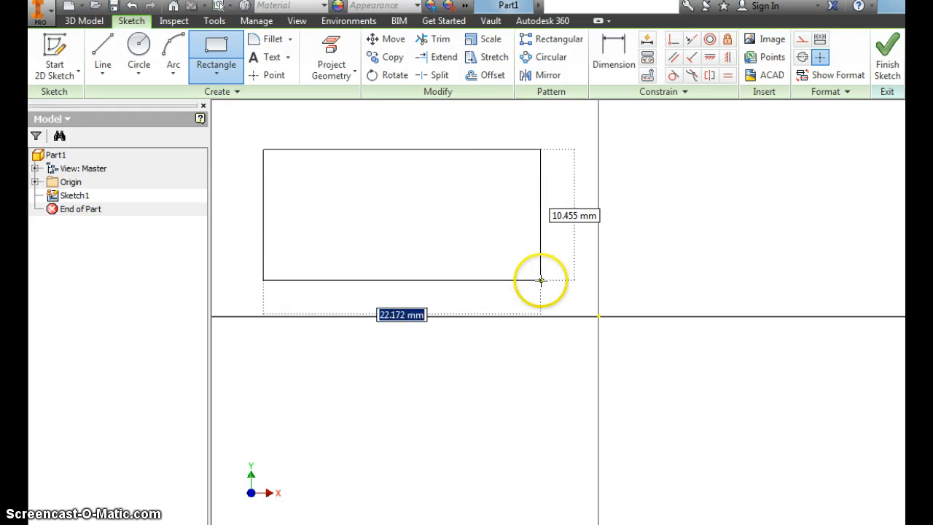
{"action": "key", "text": "Escape"}
{"action": "left_click", "coordinate": [568, 287]}
{"action": "right_click", "coordinate": [650, 287]}
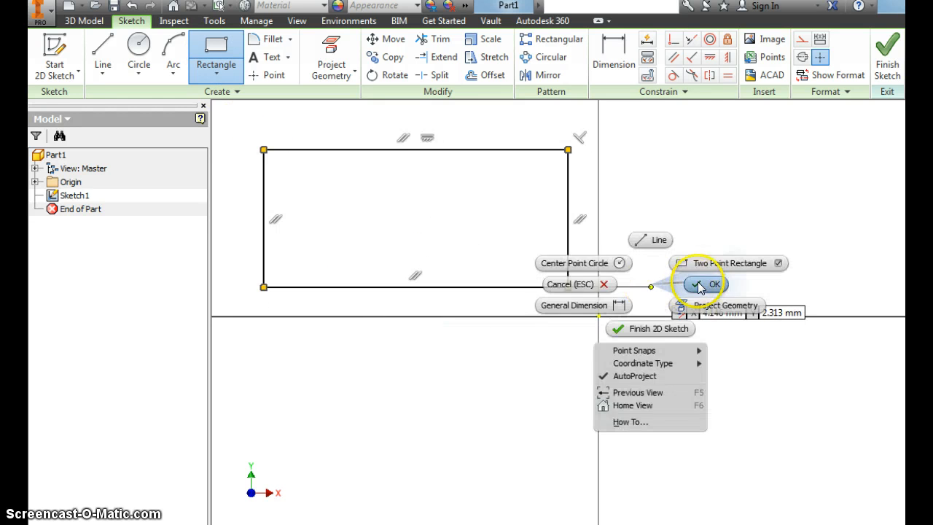
{"action": "left_click", "coordinate": [698, 287]}
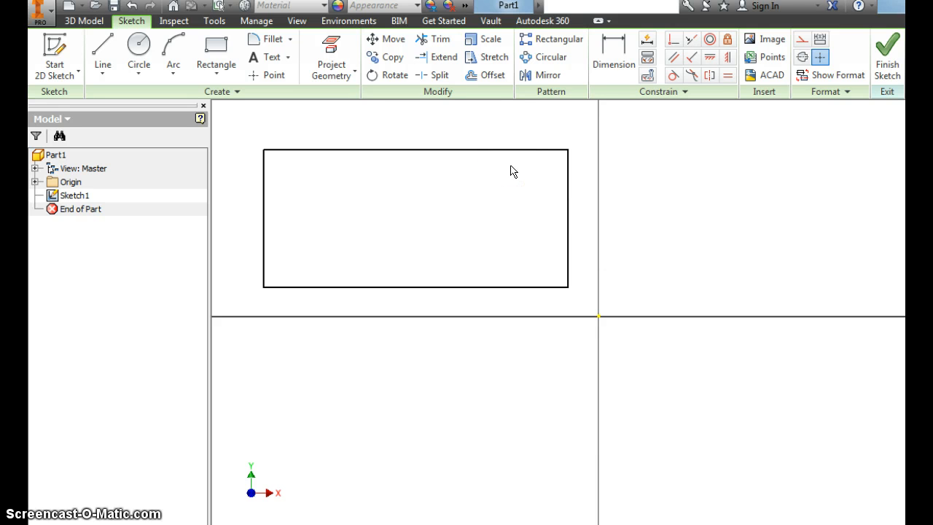
Dimension the rectangle's upper horizontal edge to 64 mm.
{"action": "left_click", "coordinate": [612, 57]}
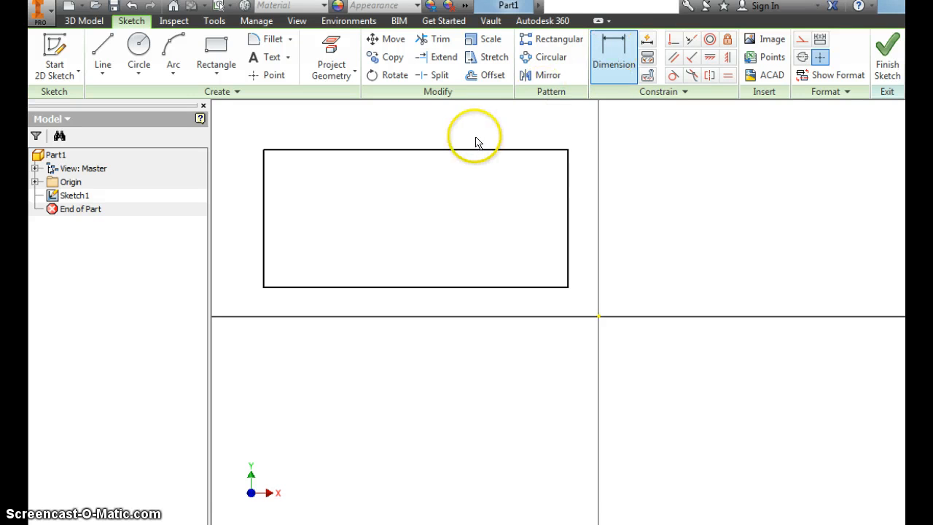
{"action": "left_click", "coordinate": [459, 149]}
{"action": "left_click", "coordinate": [435, 129]}
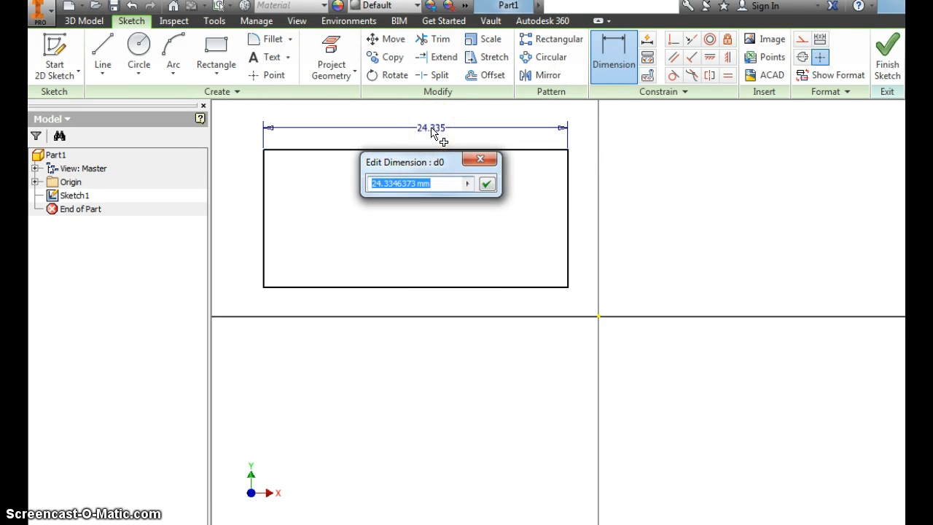
{"action": "type", "text": "64"}
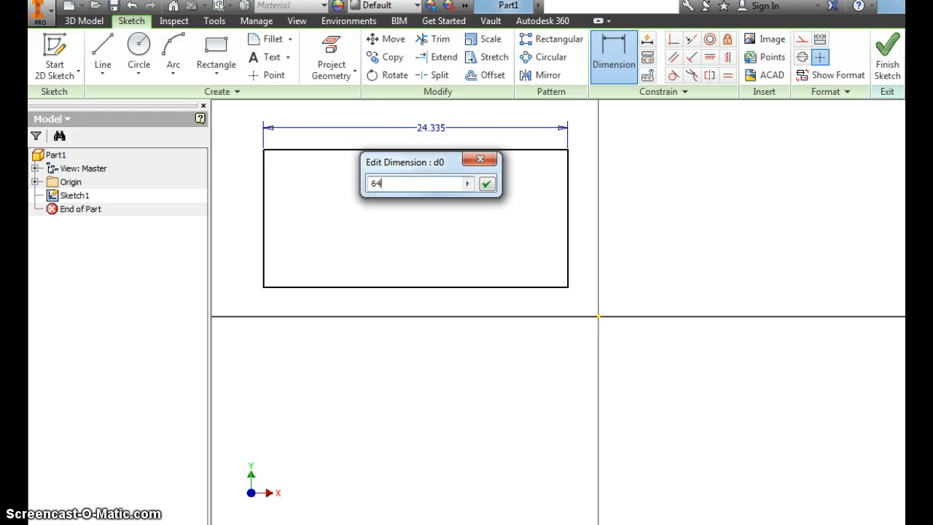
{"action": "left_click", "coordinate": [487, 184]}
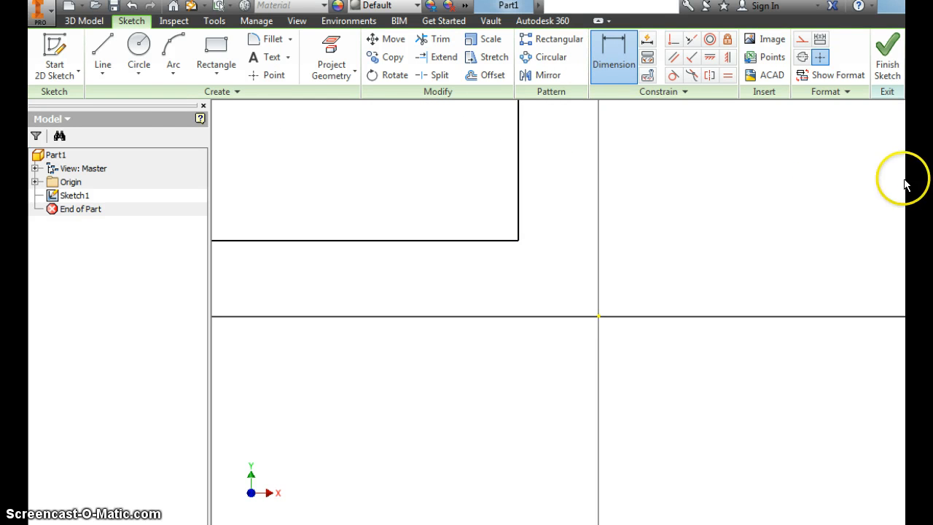
Dimension the rectangle's vertical side to 32 mm and finish the sketch.
{"action": "left_click", "coordinate": [891, 155]}
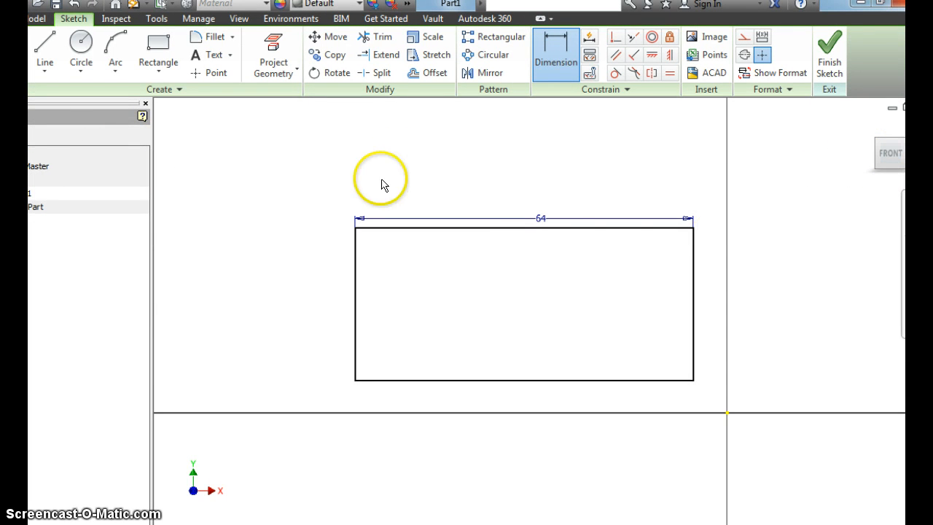
{"action": "left_click", "coordinate": [355, 305]}
{"action": "left_click", "coordinate": [307, 304]}
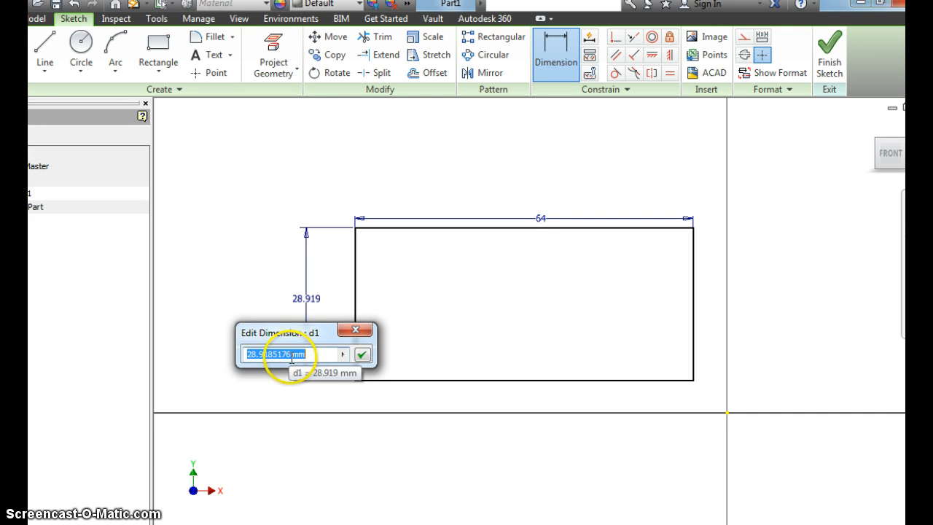
{"action": "left_click", "coordinate": [328, 353]}
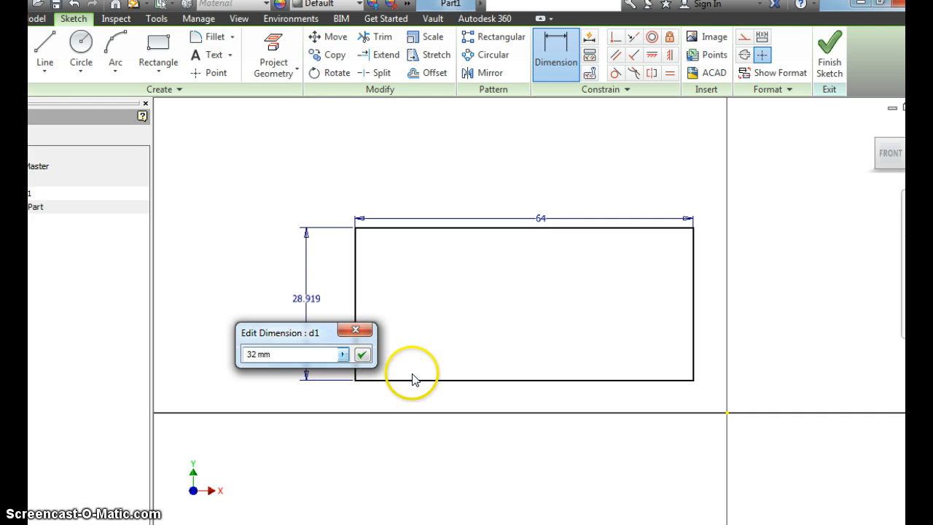
{"action": "left_click", "coordinate": [363, 355]}
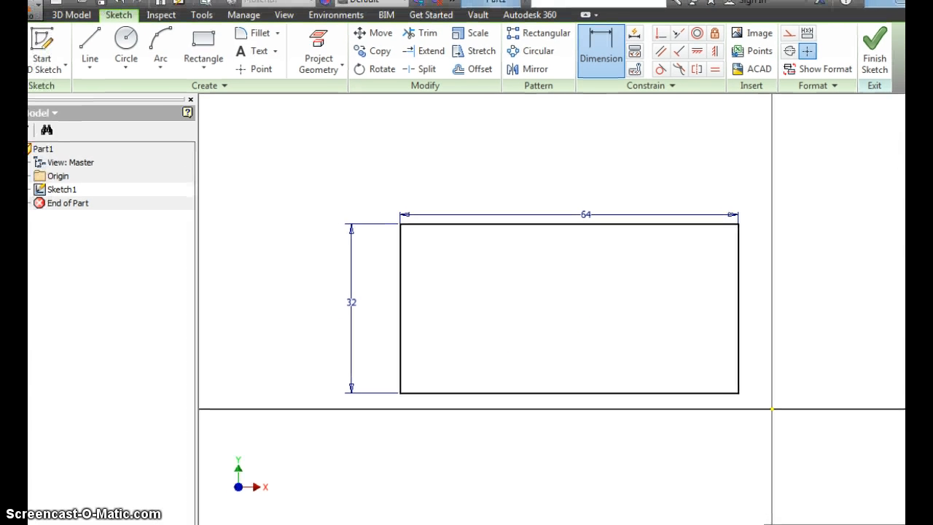
{"action": "right_click", "coordinate": [413, 300]}
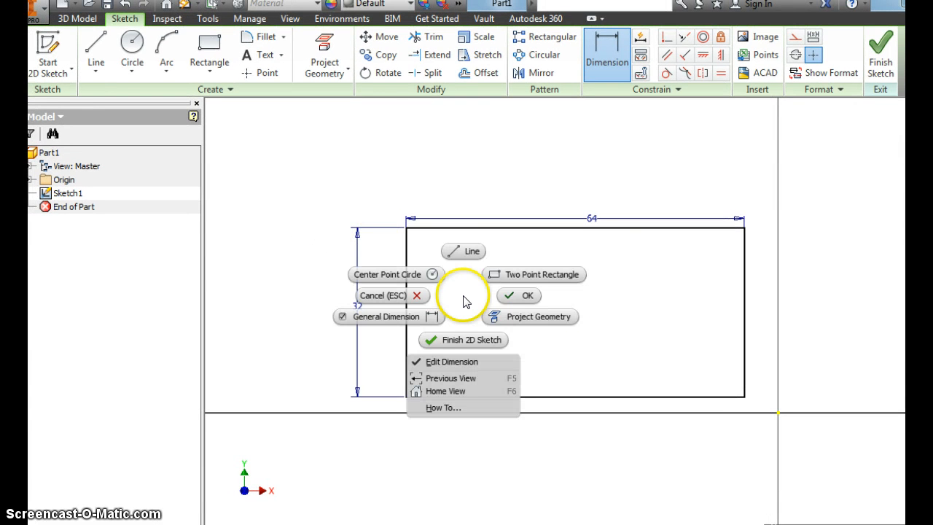
{"action": "left_click", "coordinate": [462, 341]}
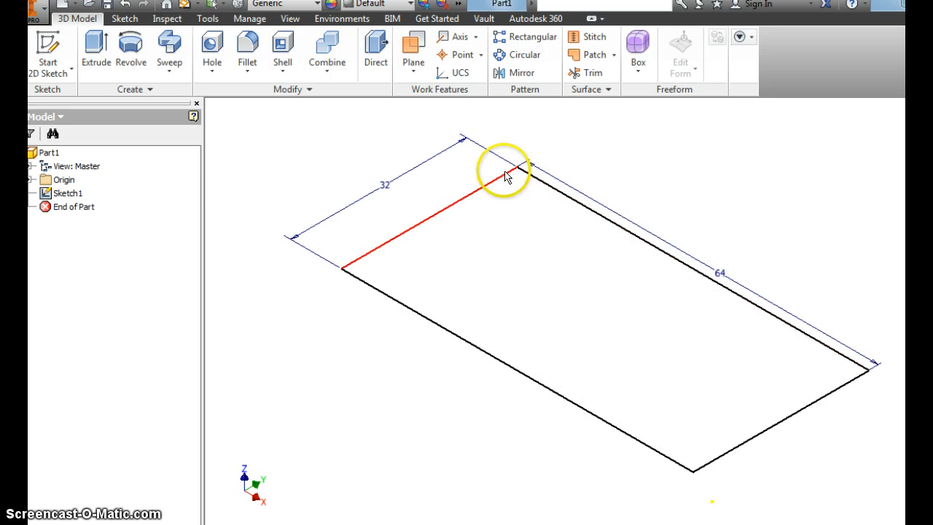
Extrude the rectangle profile by 4 mm into a solid plate.
{"action": "left_click", "coordinate": [96, 51]}
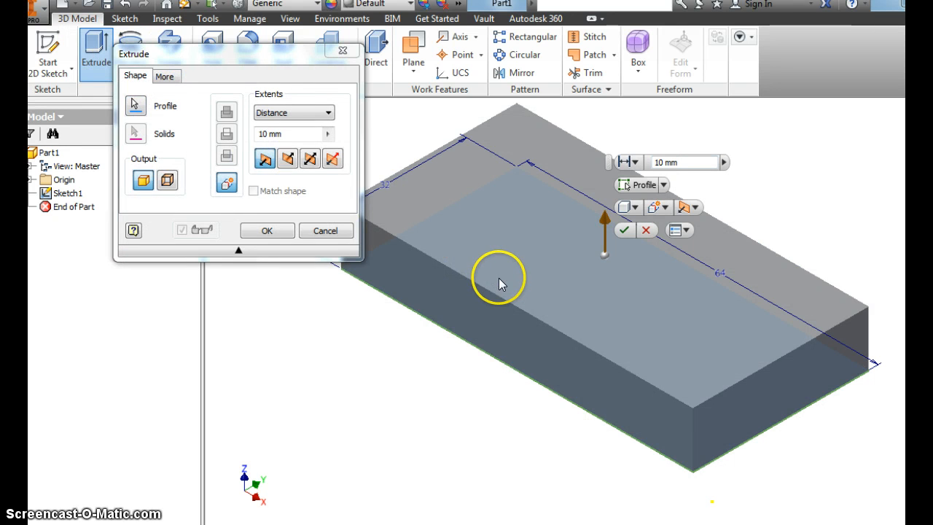
{"action": "left_click", "coordinate": [265, 135]}
{"action": "type", "text": "4"}
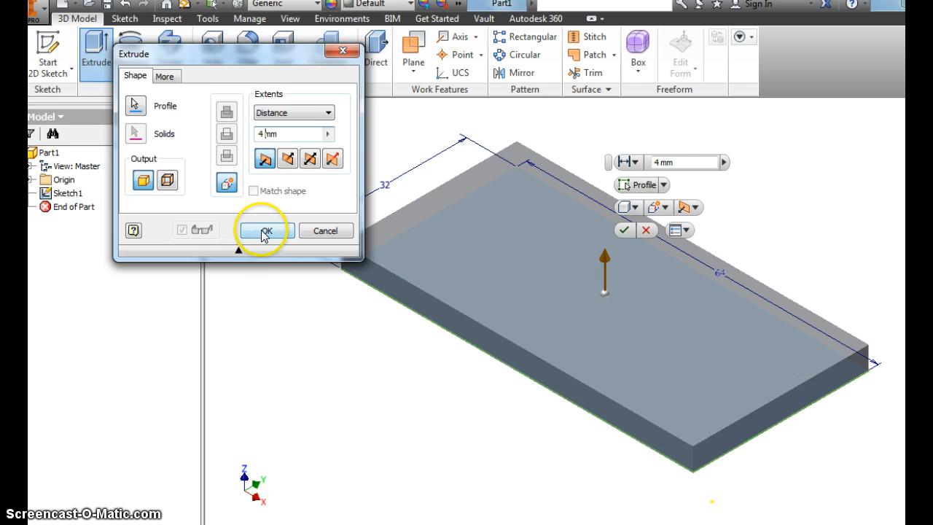
{"action": "left_click", "coordinate": [264, 232]}
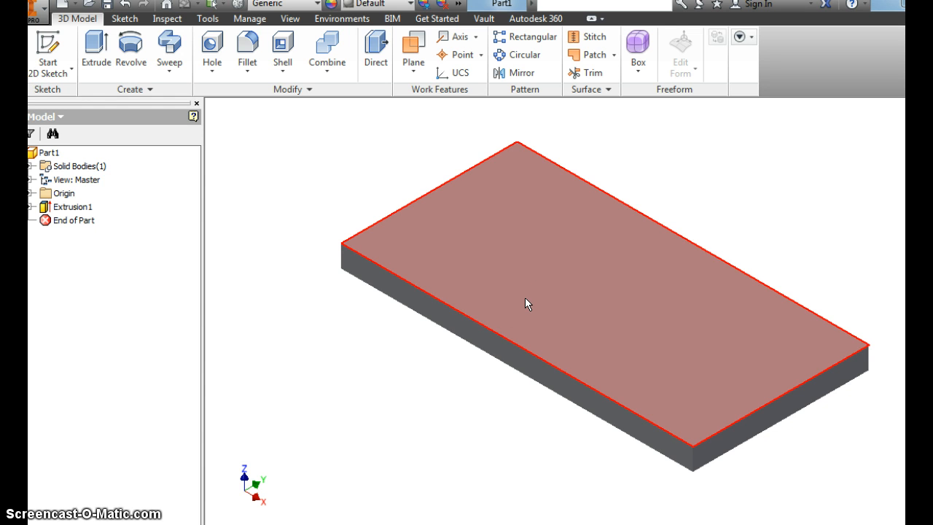
Create a new sketch on the plate's large upper face.
{"action": "mouse_move", "coordinate": [525, 299]}
{"action": "right_click", "coordinate": [528, 248]}
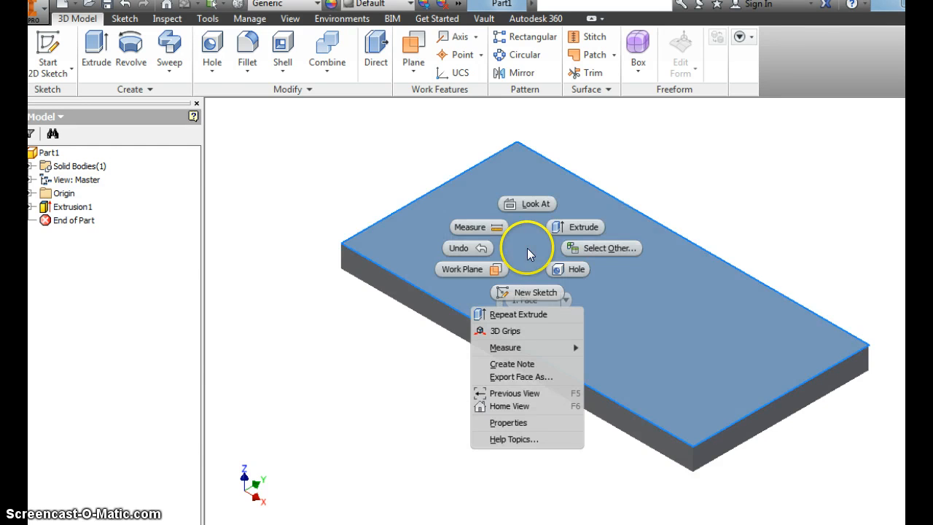
{"action": "left_click", "coordinate": [520, 291]}
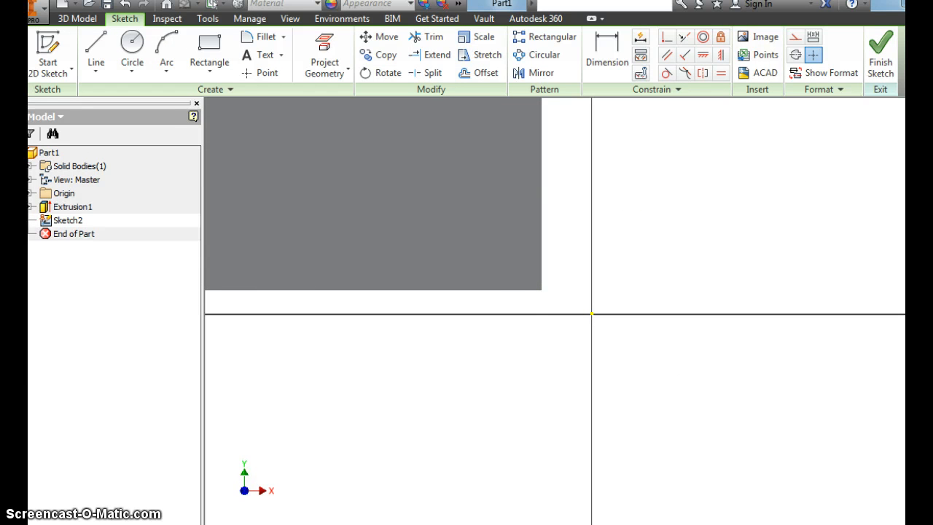
Sketch a circle about 5.4 mm in diameter near the upper-left corner of the plate's face.
{"action": "left_click", "coordinate": [893, 241]}
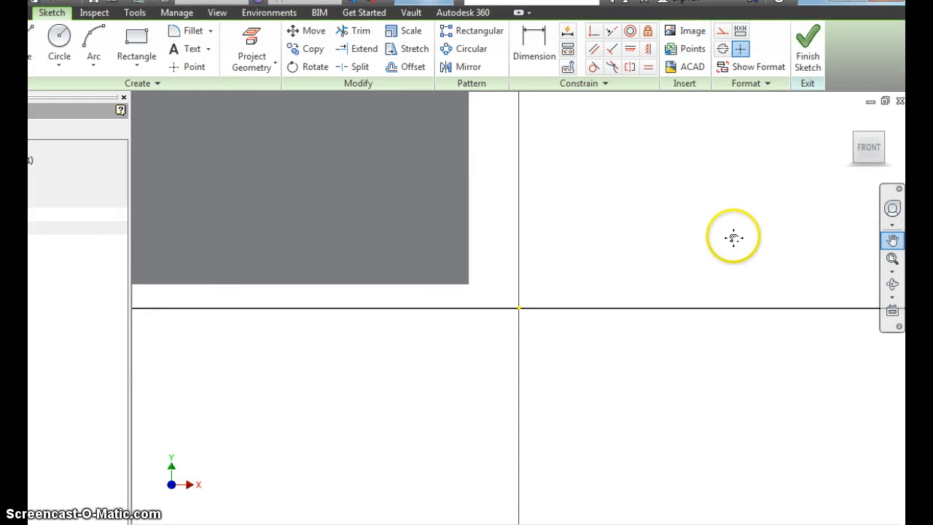
{"action": "mouse_move", "coordinate": [550, 221]}
{"action": "left_mouse_down"}
{"action": "mouse_move", "coordinate": [733, 284]}
{"action": "mouse_move", "coordinate": [778, 313]}
{"action": "mouse_move", "coordinate": [773, 325]}
{"action": "left_mouse_up"}
{"action": "right_click", "coordinate": [765, 237]}
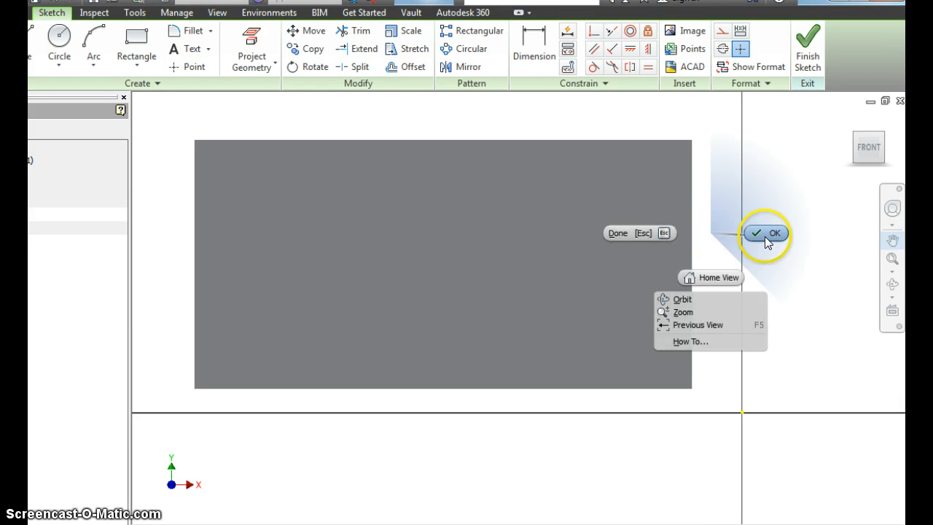
{"action": "key", "text": "Escape"}
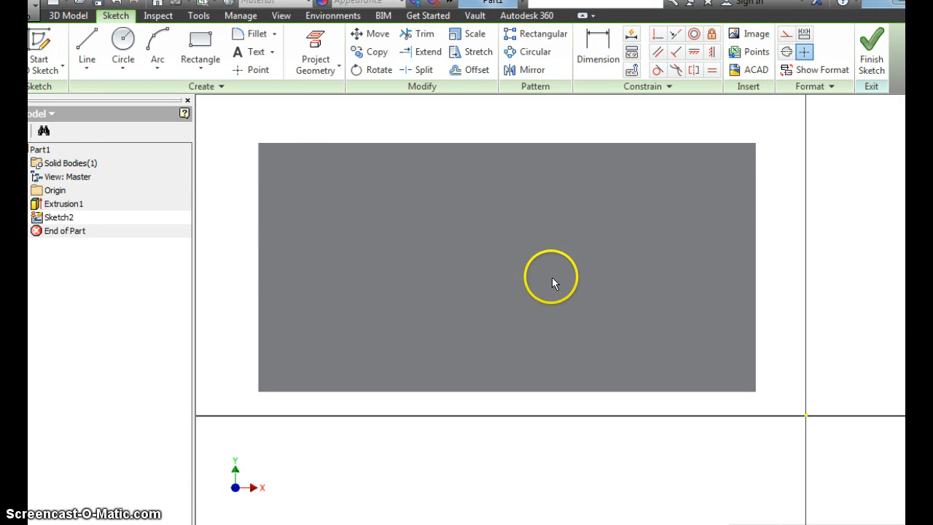
{"action": "left_click", "coordinate": [122, 44]}
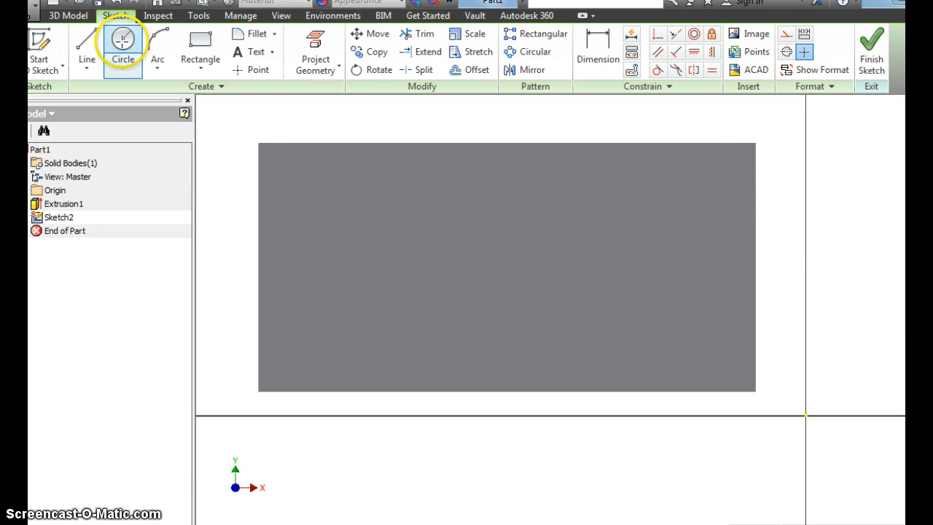
{"action": "left_click", "coordinate": [302, 182]}
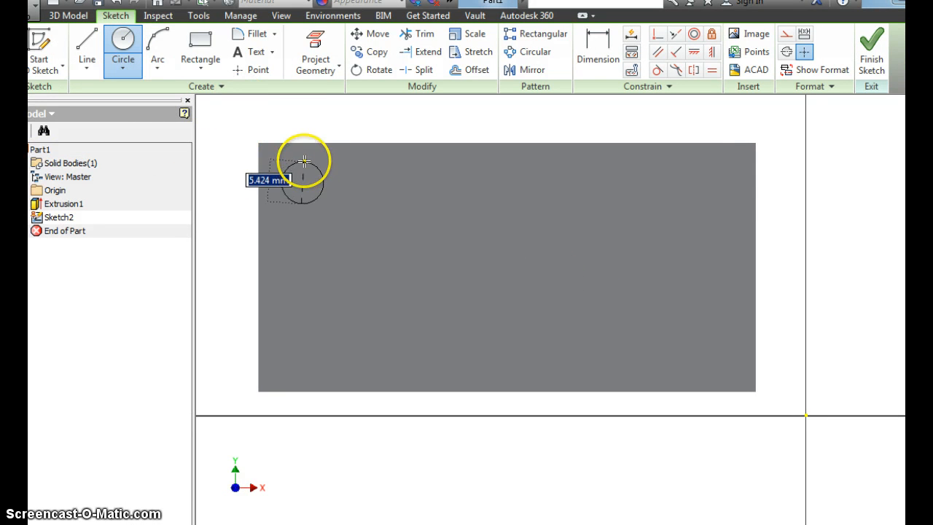
{"action": "left_click", "coordinate": [304, 160]}
{"action": "right_click", "coordinate": [400, 183]}
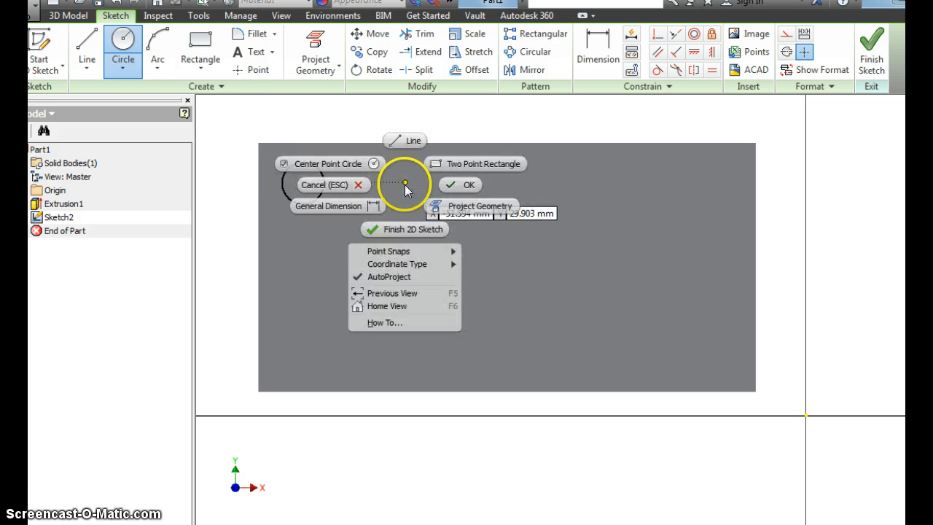
{"action": "left_click", "coordinate": [440, 187]}
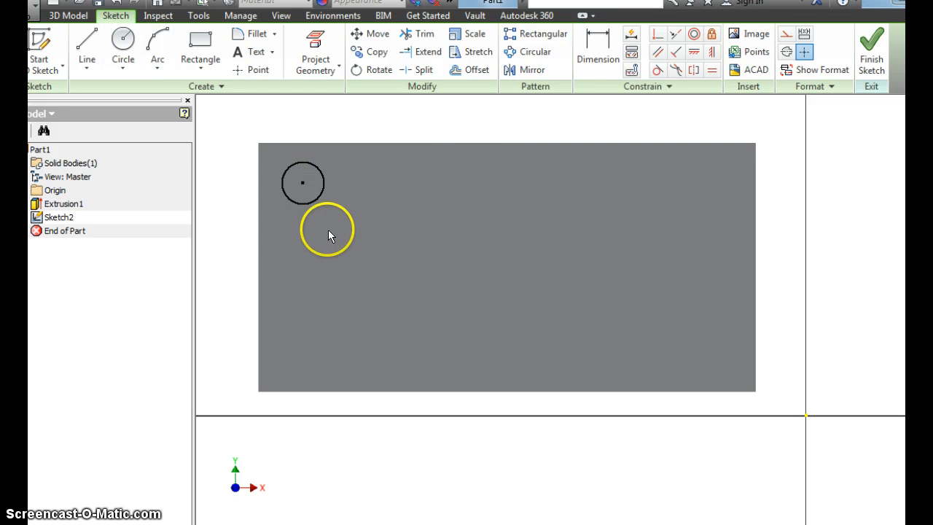
Dimension the circle's diameter to 4 mm.
{"action": "left_click", "coordinate": [591, 57]}
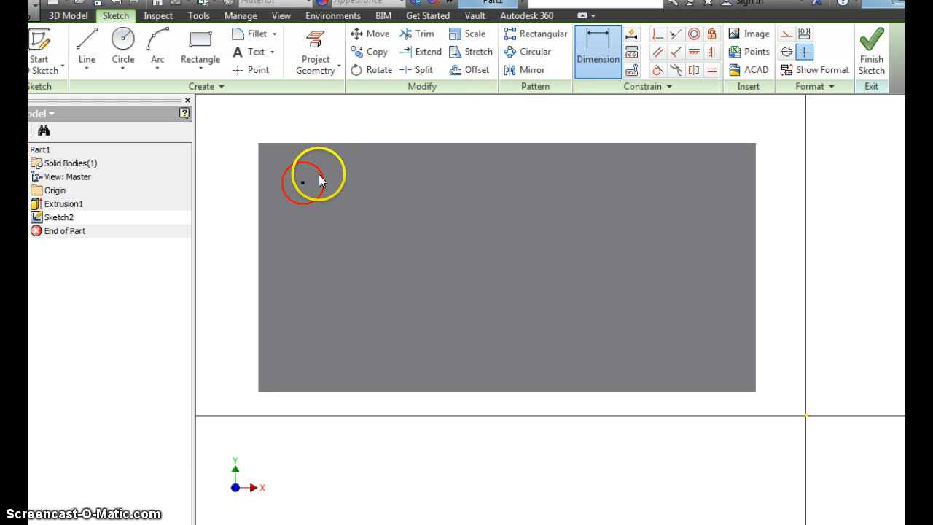
{"action": "left_click", "coordinate": [341, 175]}
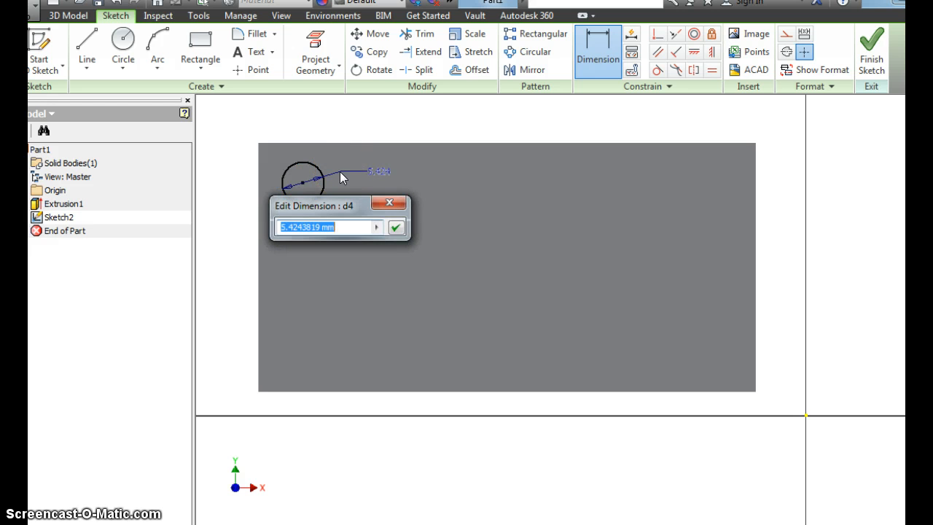
{"action": "type", "text": "4"}
{"action": "left_click", "coordinate": [399, 228]}
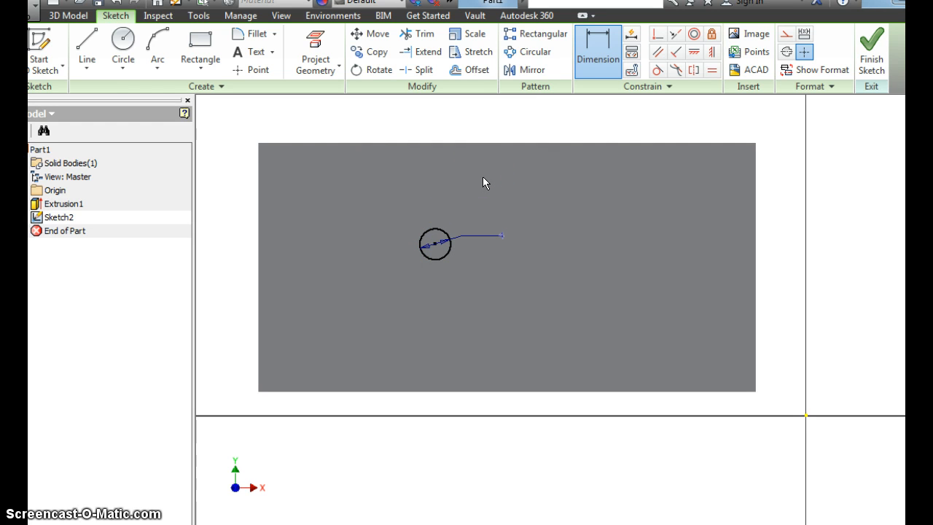
{"action": "right_click", "coordinate": [602, 127]}
{"action": "left_click", "coordinate": [652, 127]}
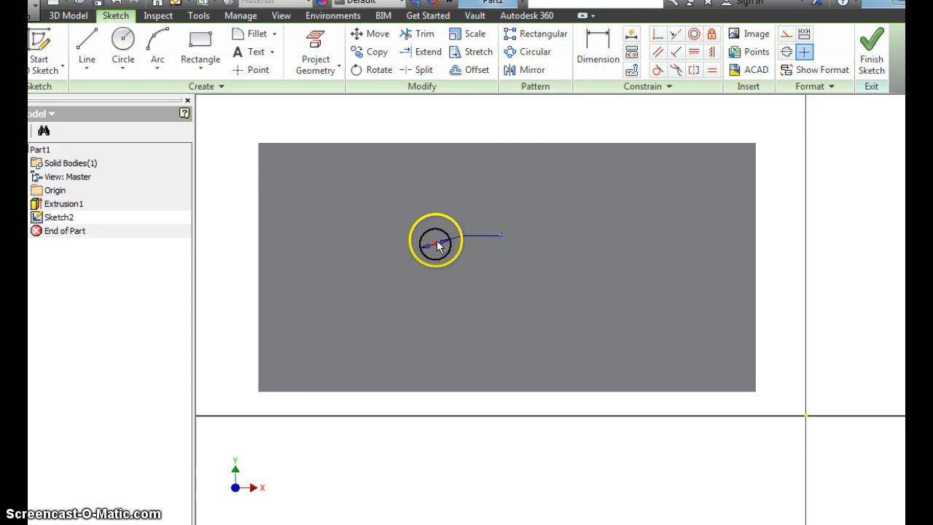
Dimension the distance between the plate's upper edge and the circle's centre to 2 mm.
{"action": "key", "text": "d"}
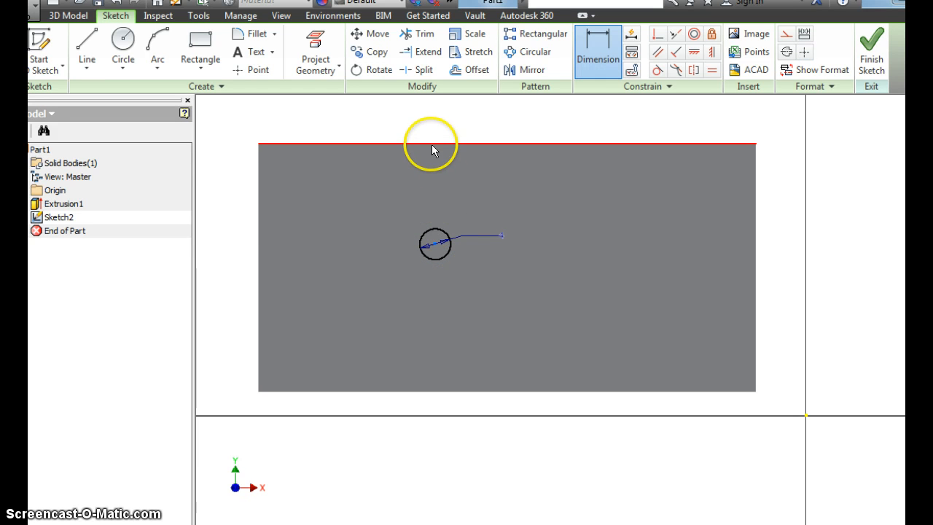
{"action": "left_click", "coordinate": [432, 144]}
{"action": "left_click", "coordinate": [435, 244]}
{"action": "left_click", "coordinate": [431, 191]}
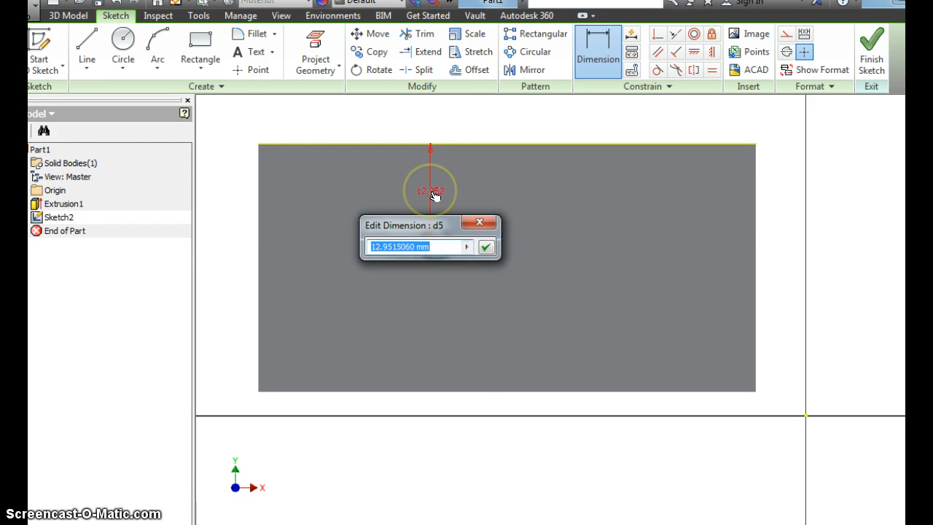
{"action": "type", "text": "2"}
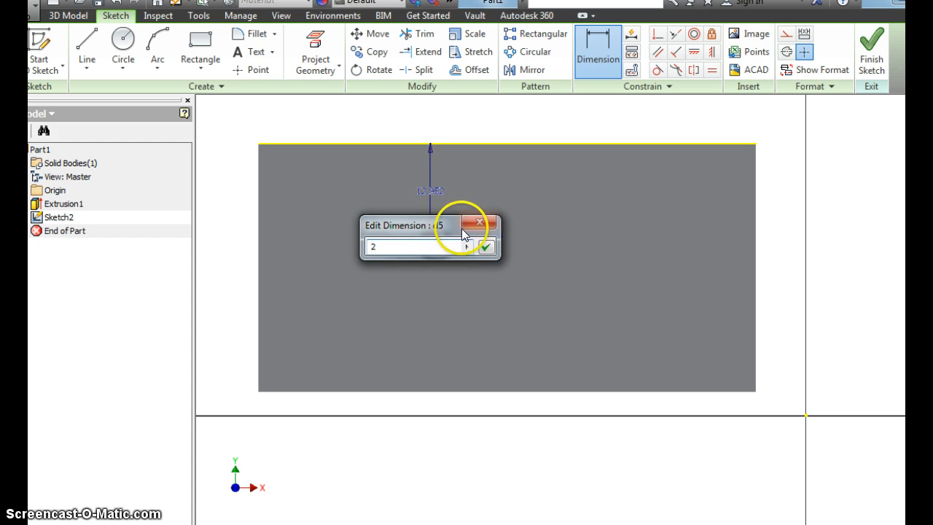
{"action": "left_click", "coordinate": [486, 247]}
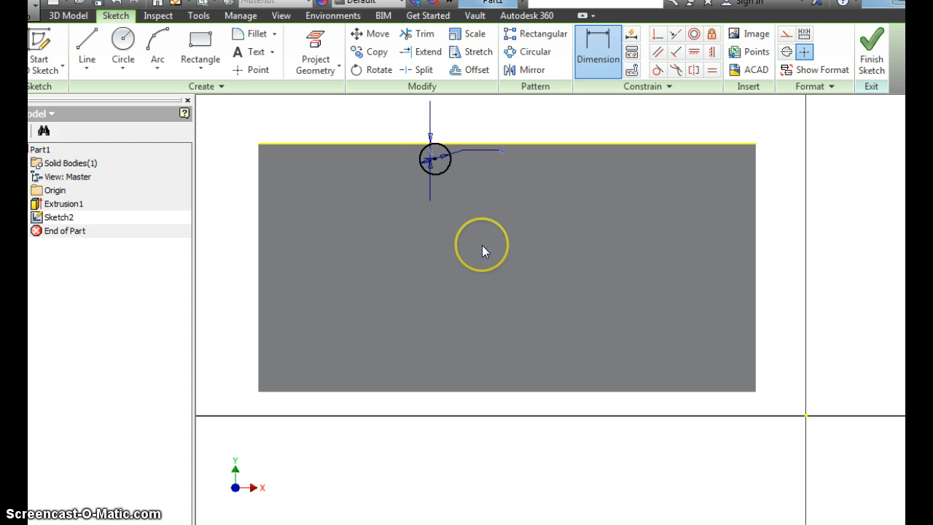
Set the circle centre's distance from the plate's upper edge to 4 mm.
{"action": "left_click", "coordinate": [433, 155]}
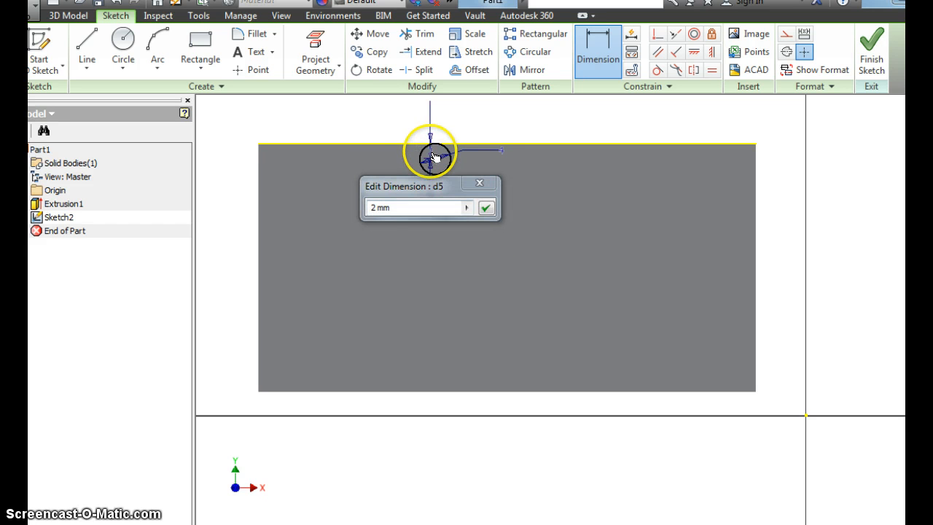
{"action": "double_click", "coordinate": [376, 209]}
{"action": "type", "text": "4"}
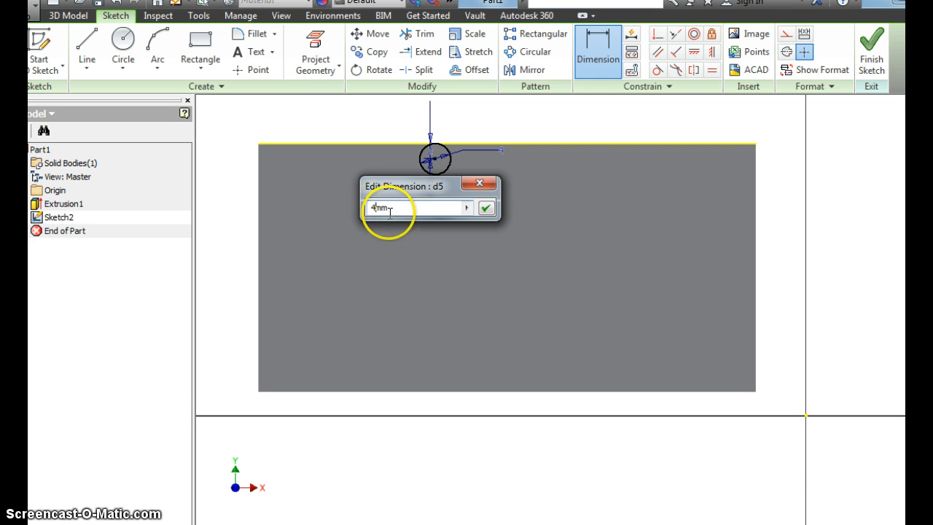
{"action": "left_click", "coordinate": [486, 208]}
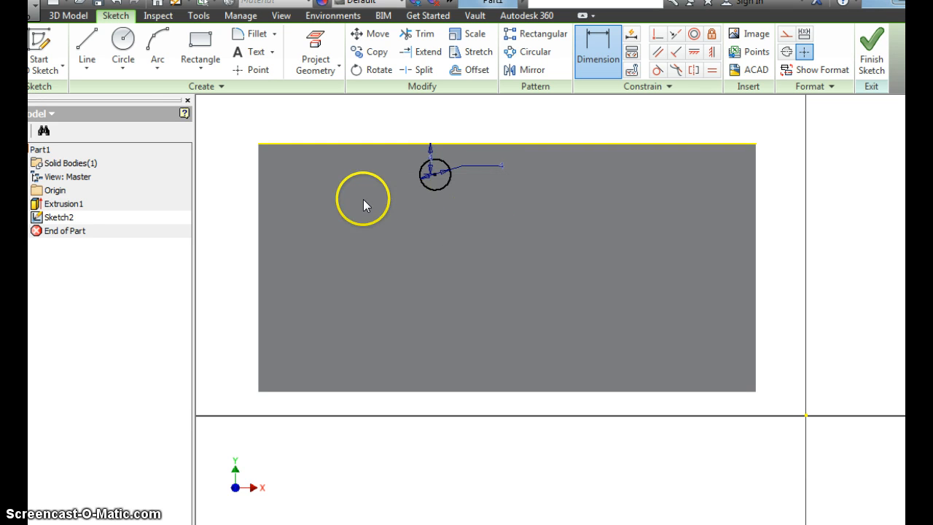
Set the circle centre's distance from the plate's upper edge to 3 mm.
{"action": "left_click", "coordinate": [431, 162]}
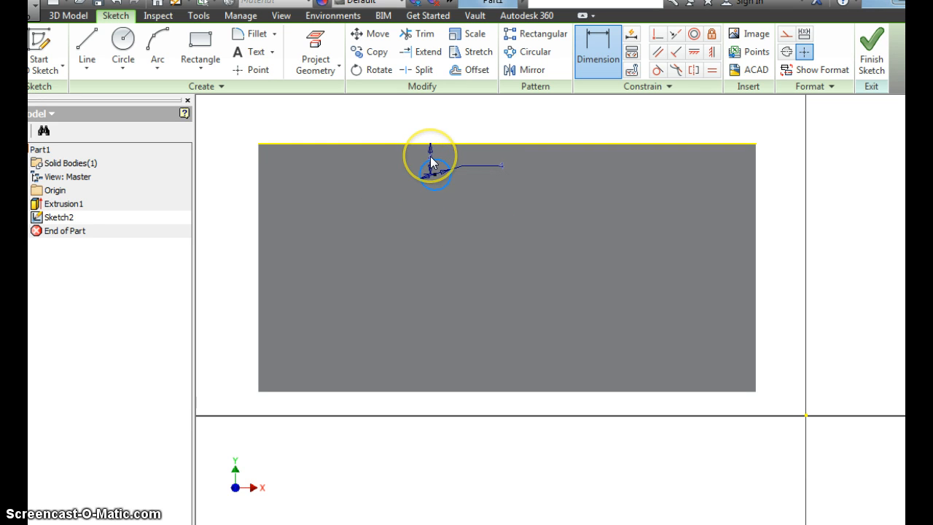
{"action": "right_click", "coordinate": [474, 135]}
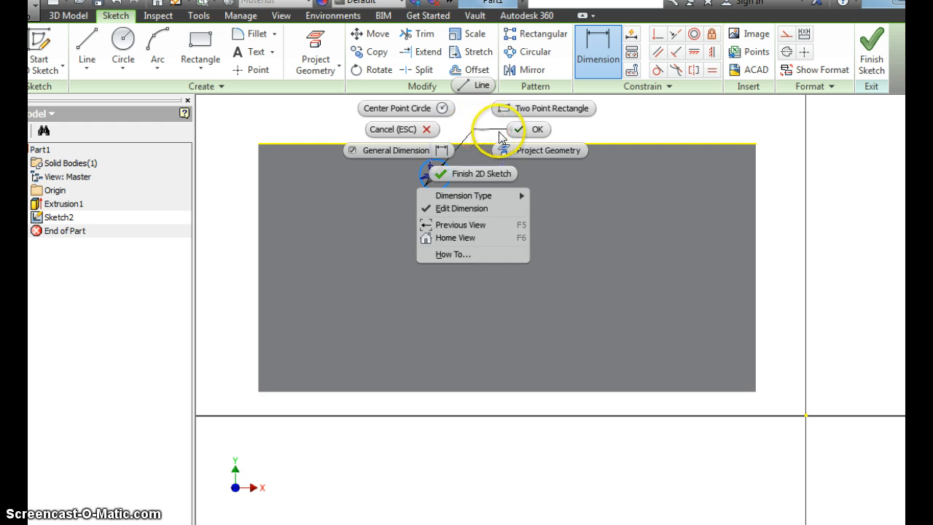
{"action": "left_click", "coordinate": [506, 136]}
{"action": "double_click", "coordinate": [433, 157]}
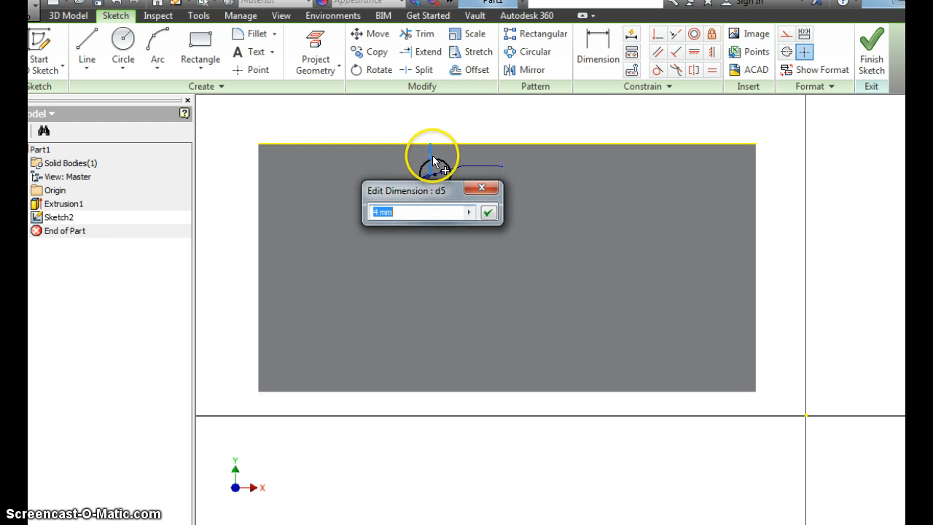
{"action": "type", "text": "3"}
{"action": "key", "text": "BackSpace"}
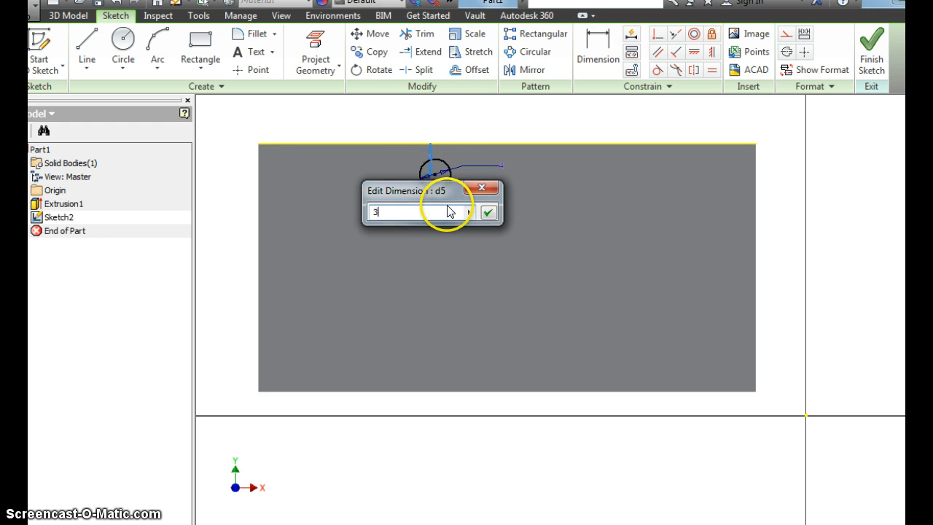
{"action": "left_click", "coordinate": [488, 211]}
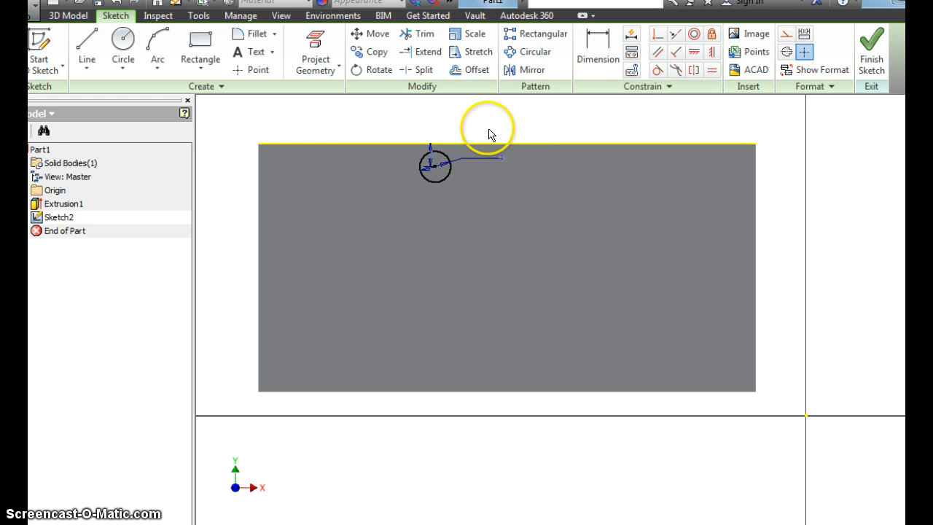
Dimension the circle's centre 3 mm from the plate's left edge and finish the sketch.
{"action": "left_click", "coordinate": [598, 49]}
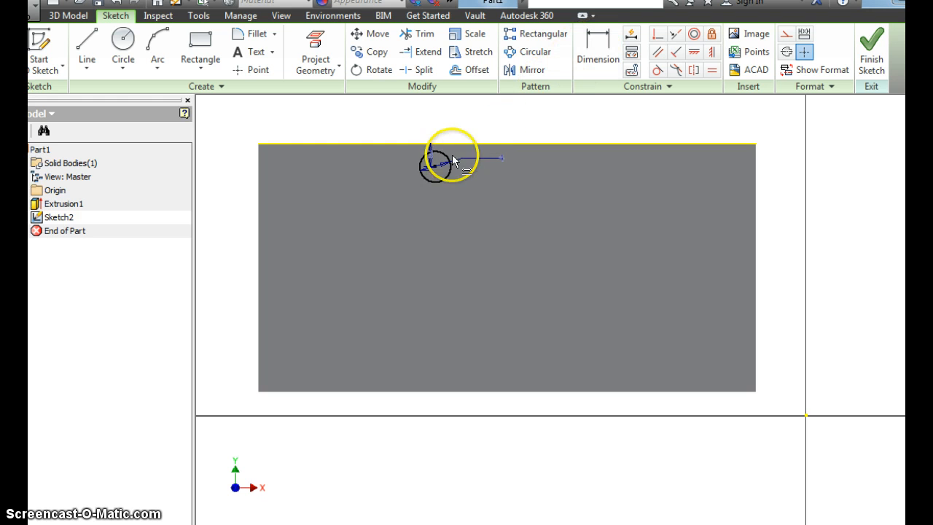
{"action": "left_click", "coordinate": [258, 169]}
{"action": "left_click", "coordinate": [322, 171]}
{"action": "type", "text": "2"}
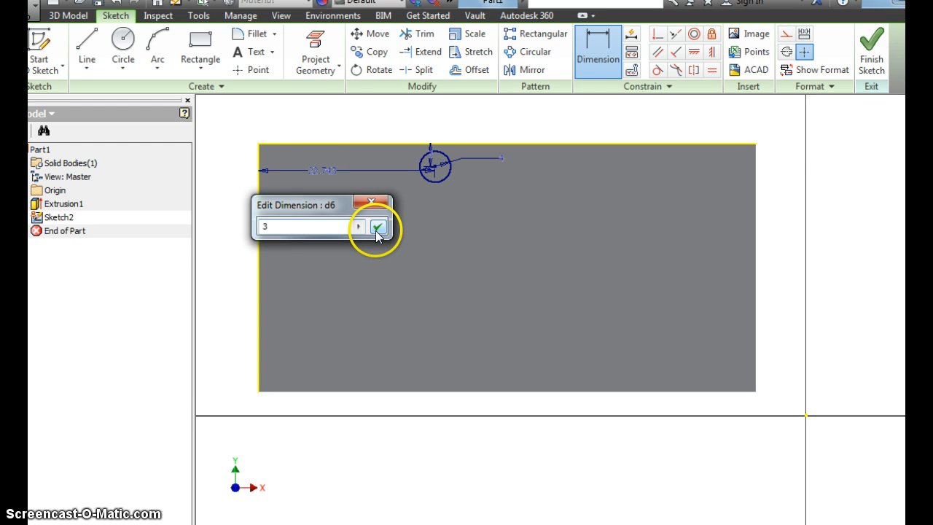
{"action": "left_click", "coordinate": [377, 228]}
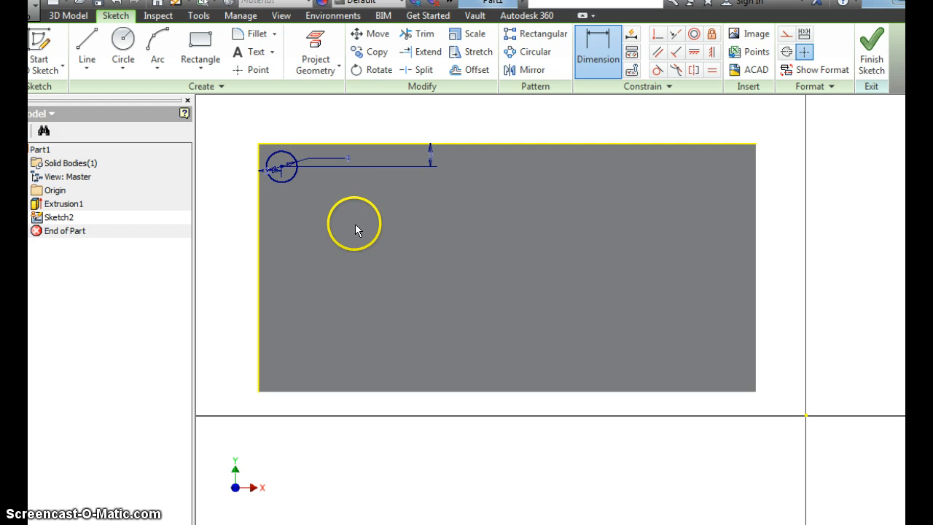
{"action": "right_click", "coordinate": [292, 181]}
{"action": "left_click", "coordinate": [292, 225]}
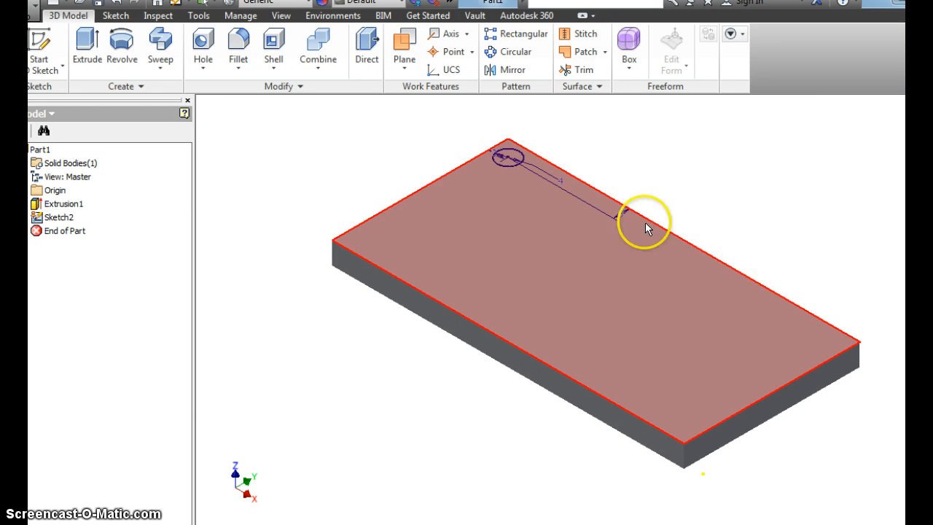
Extrude the circle profile 2 mm up from the plate's face to form the first stud.
{"action": "left_click", "coordinate": [86, 46]}
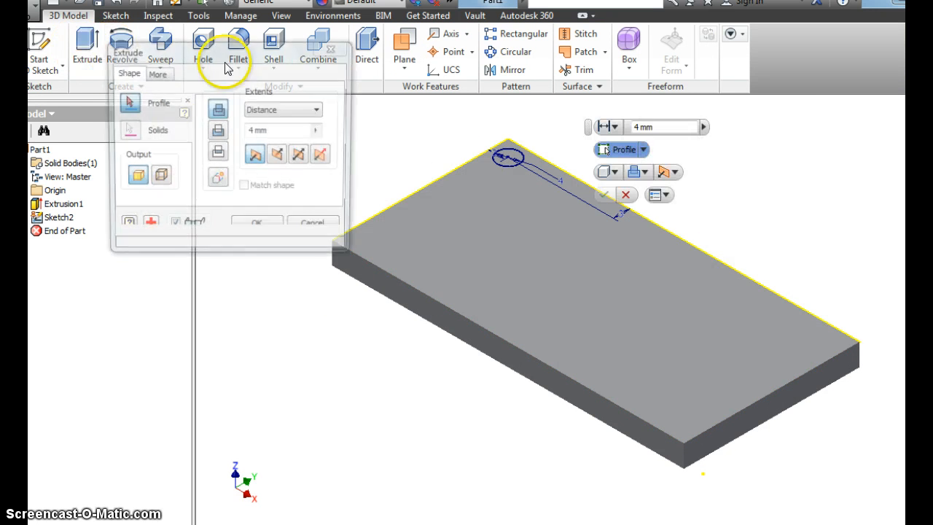
{"action": "left_click", "coordinate": [503, 159]}
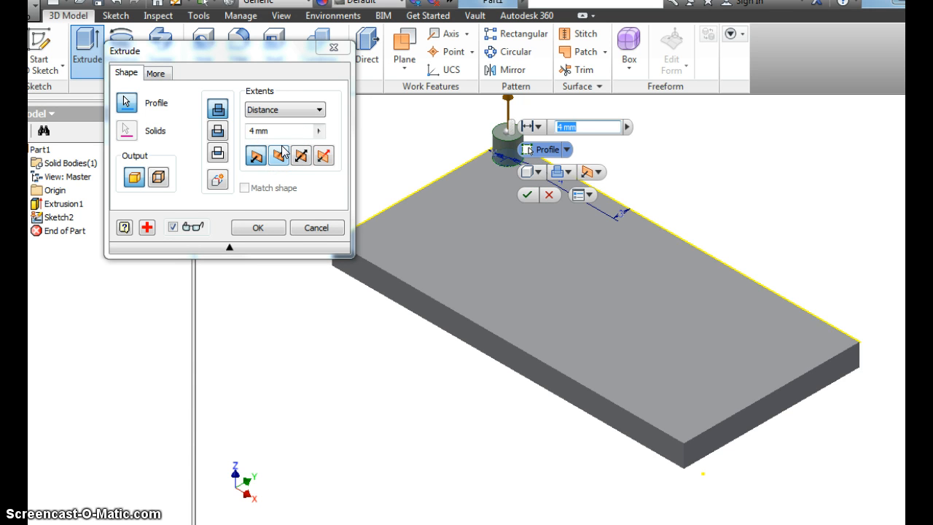
{"action": "double_click", "coordinate": [252, 132]}
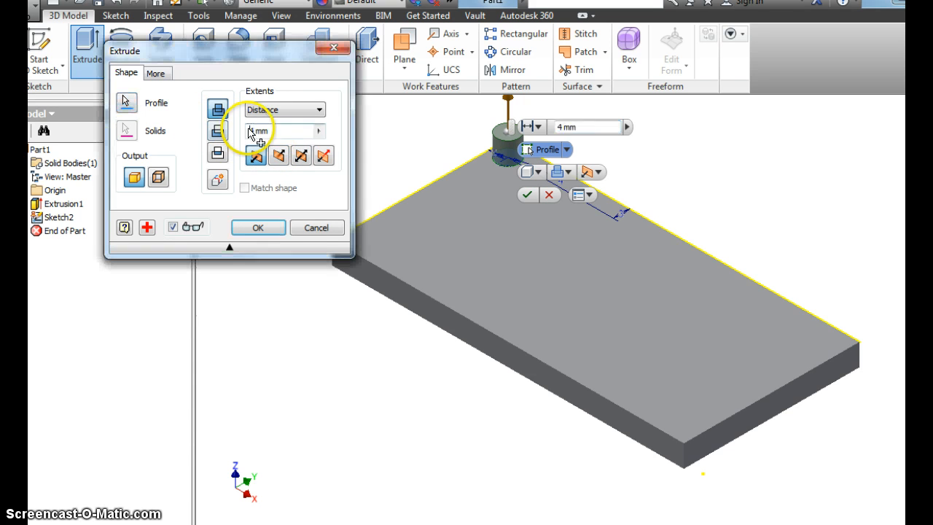
{"action": "type", "text": "2"}
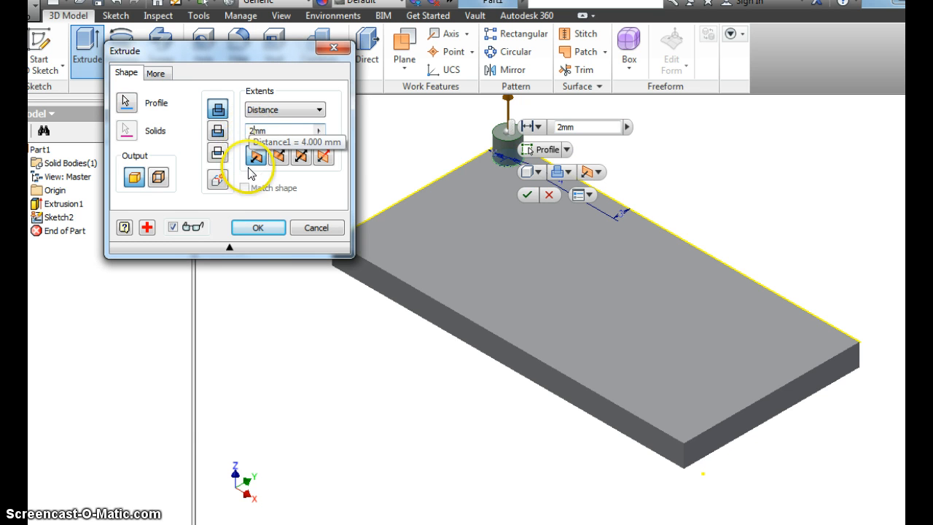
{"action": "left_click", "coordinate": [266, 227]}
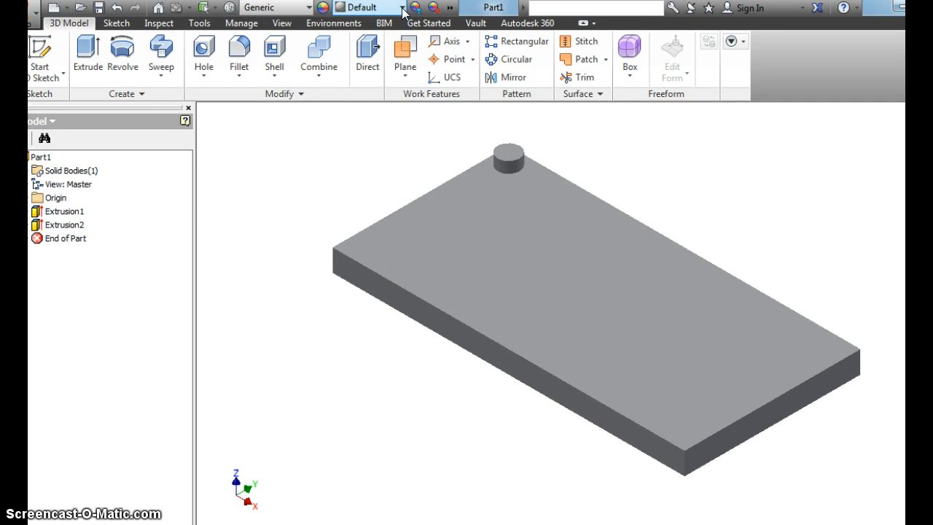
Apply the Smooth - Yellow appearance from the Inventor Material Library to the whole part.
{"action": "left_click", "coordinate": [403, 13]}
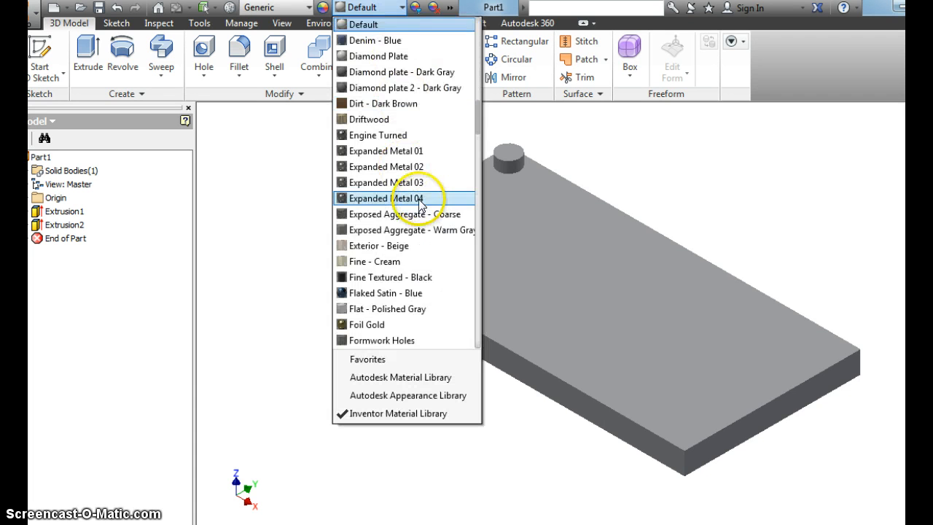
{"action": "scroll", "coordinate": [420, 206], "scroll_direction": "down", "scroll_amount": 8}
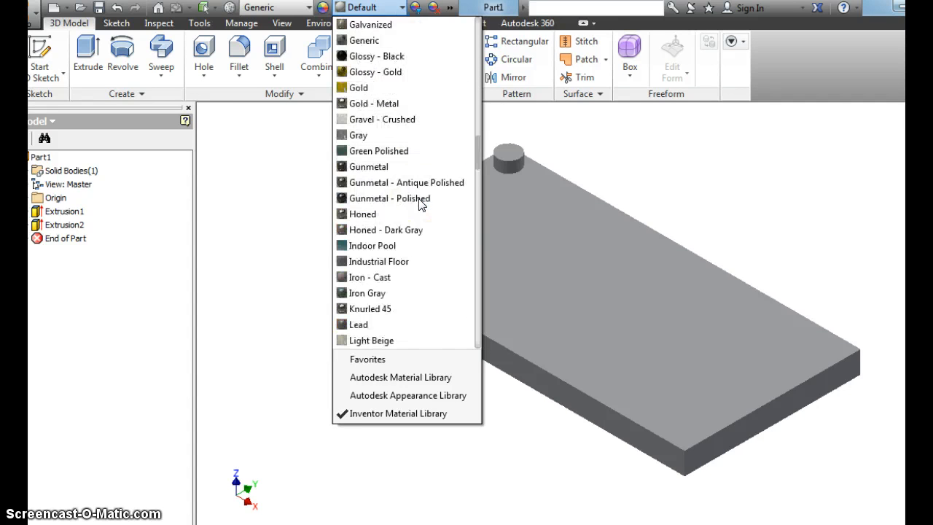
{"action": "scroll", "coordinate": [420, 205], "scroll_direction": "down", "scroll_amount": 10}
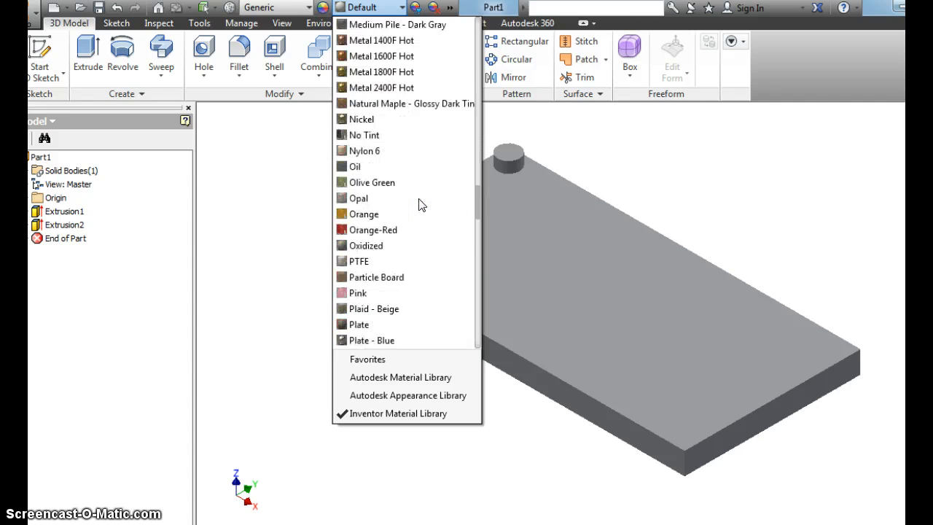
{"action": "scroll", "coordinate": [420, 205], "scroll_direction": "down", "scroll_amount": 6}
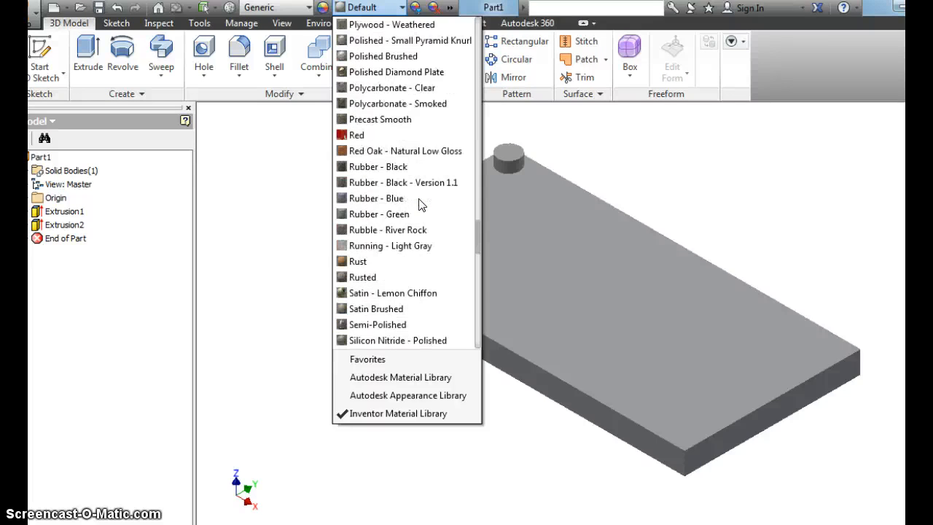
{"action": "scroll", "coordinate": [420, 205], "scroll_direction": "down", "scroll_amount": 8}
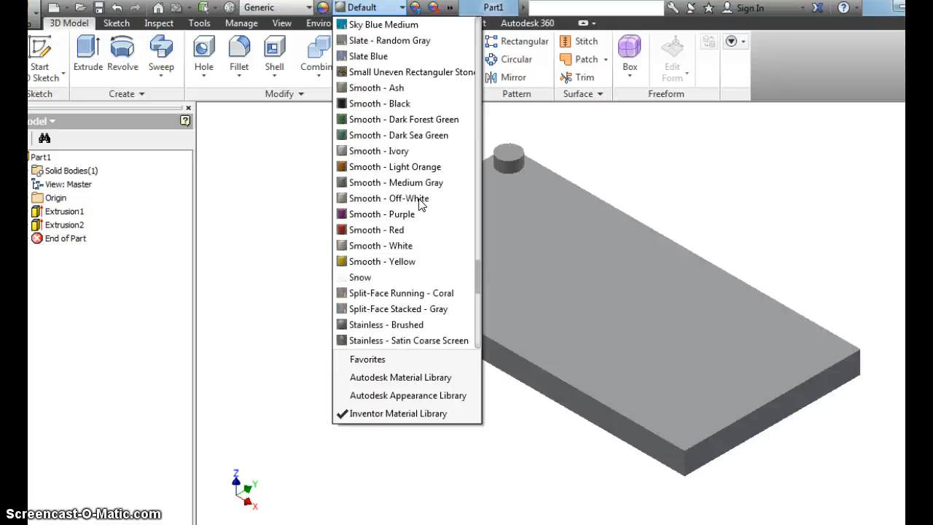
{"action": "left_click", "coordinate": [383, 261]}
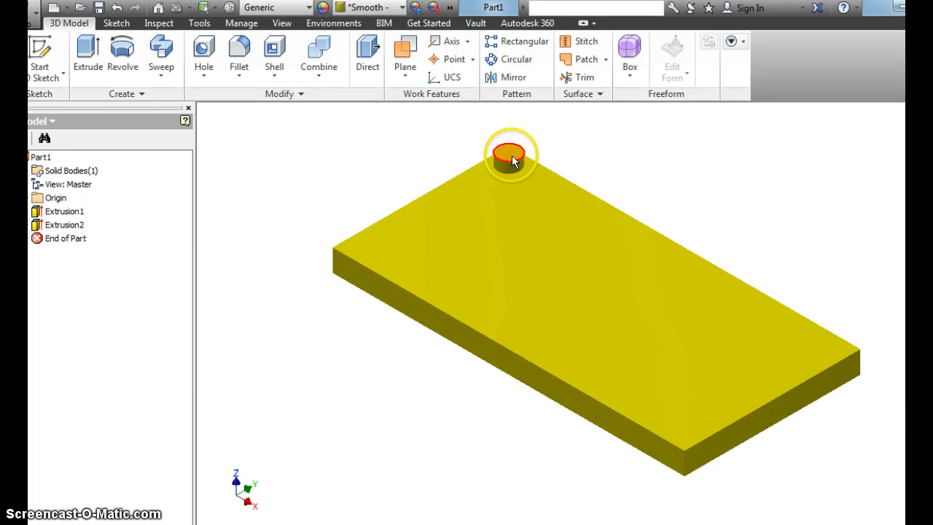
{"action": "left_click", "coordinate": [495, 165]}
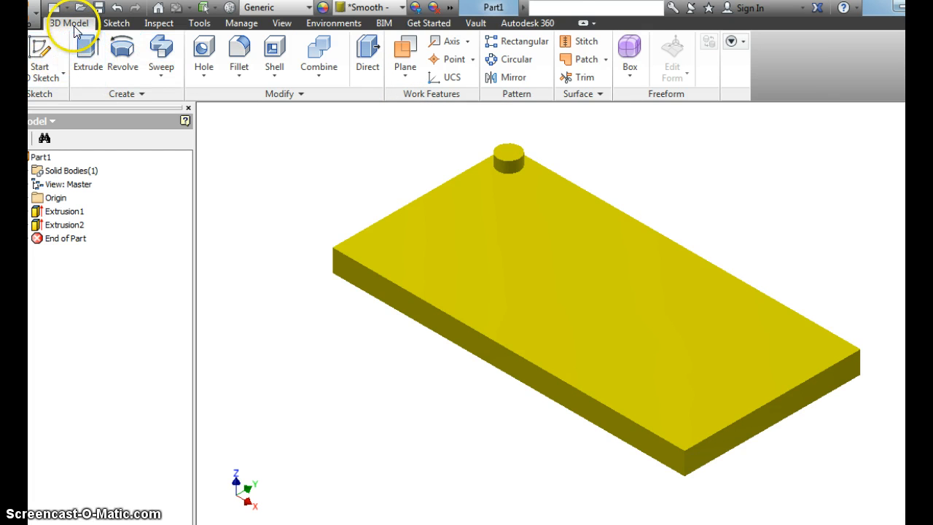
Start a rectangular pattern of the stud along the plate's long edge, reversed to run across the plate, and along its short edge.
{"action": "left_click", "coordinate": [513, 44]}
{"action": "left_click_drag", "start_coordinate": [196, 131], "coordinate": [222, 102]}
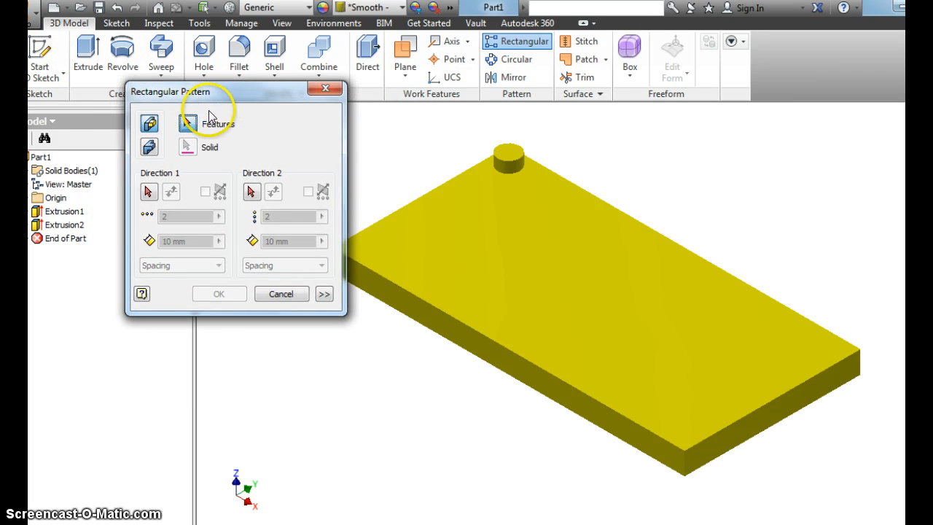
{"action": "left_click", "coordinate": [506, 159]}
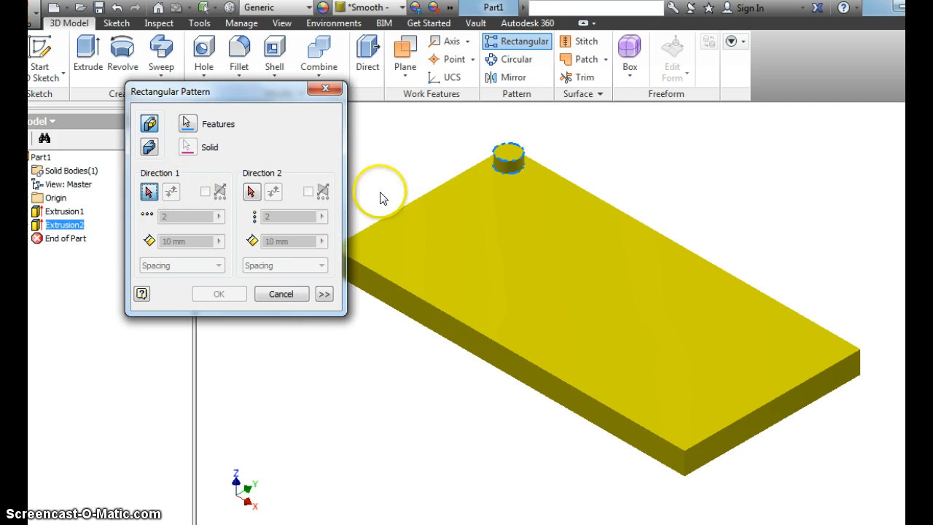
{"action": "left_click", "coordinate": [595, 195]}
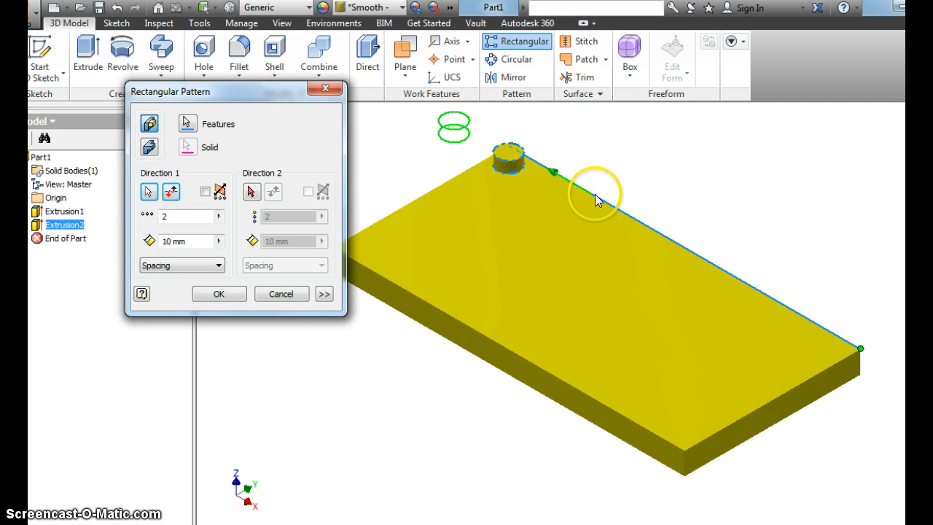
{"action": "left_click", "coordinate": [169, 193]}
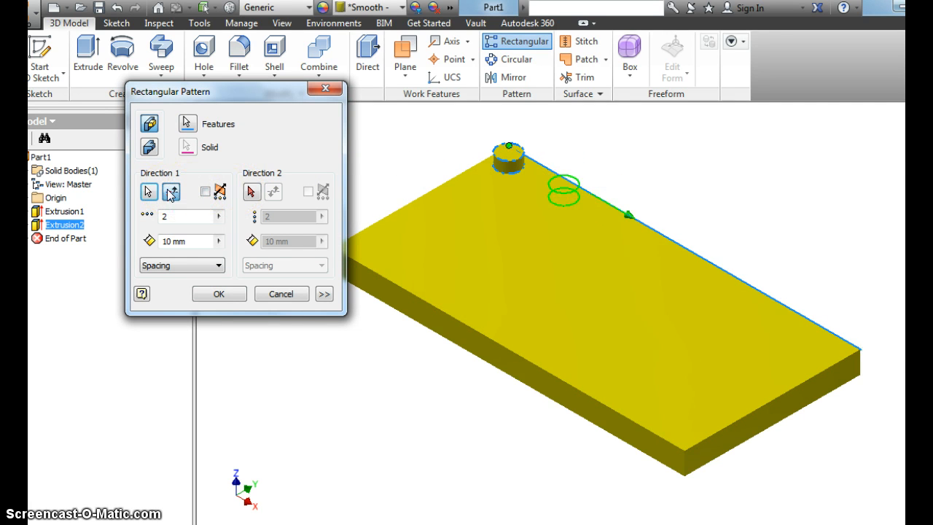
{"action": "left_click", "coordinate": [251, 191]}
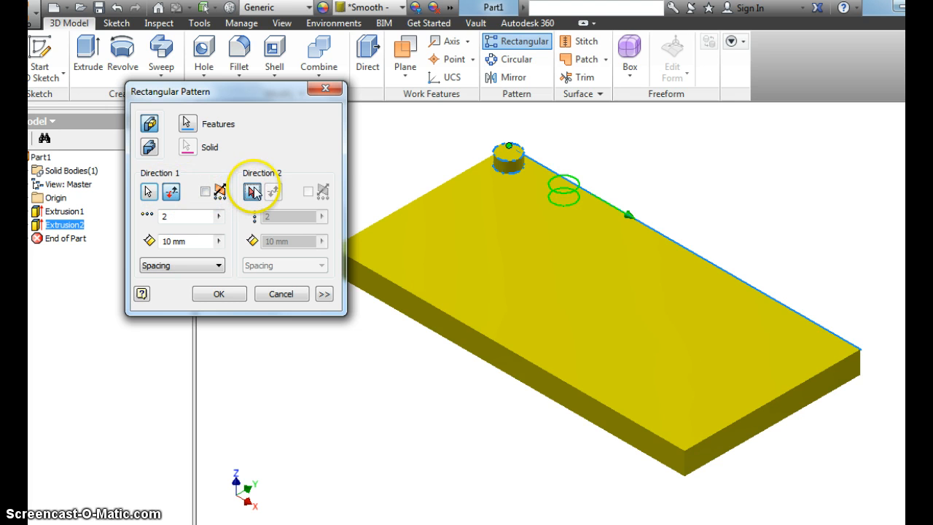
{"action": "left_click", "coordinate": [396, 208]}
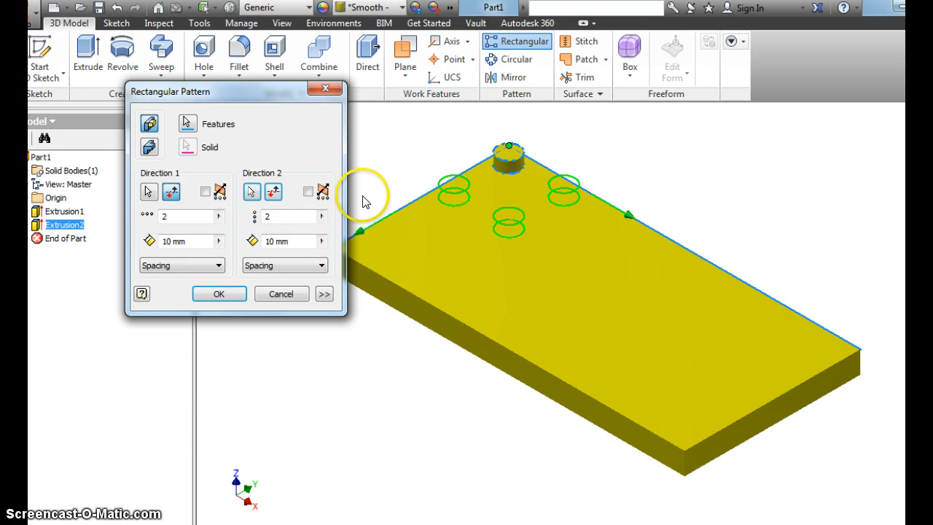
Set the pattern counts to 8 studs along the long edge and 4 along the short edge.
{"action": "left_click", "coordinate": [170, 217]}
{"action": "double_click", "coordinate": [170, 217]}
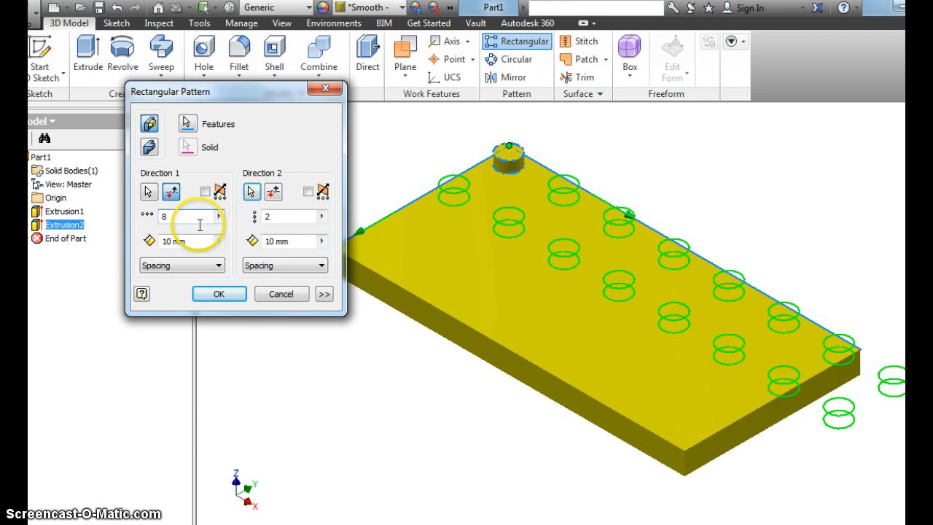
{"action": "double_click", "coordinate": [267, 216]}
{"action": "type", "text": "4"}
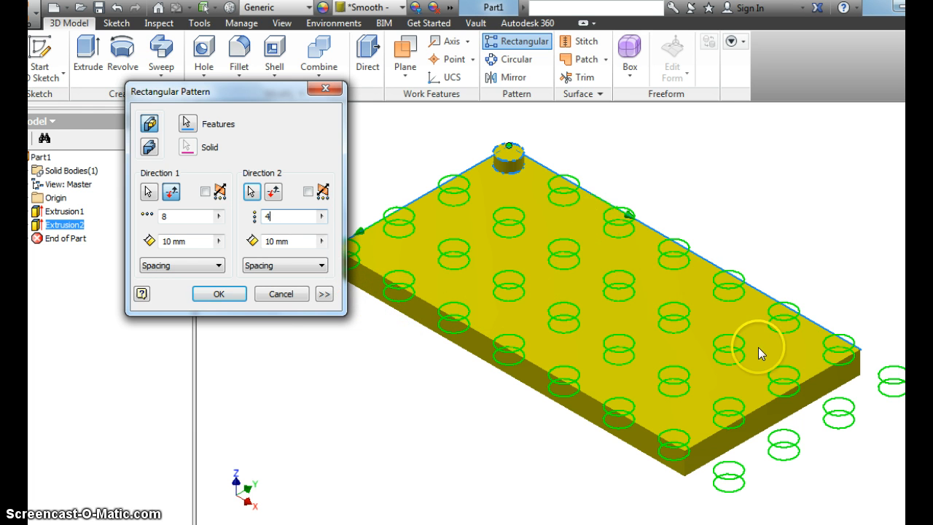
Set the stud spacing to 8 mm in both directions and create the pattern.
{"action": "double_click", "coordinate": [166, 241]}
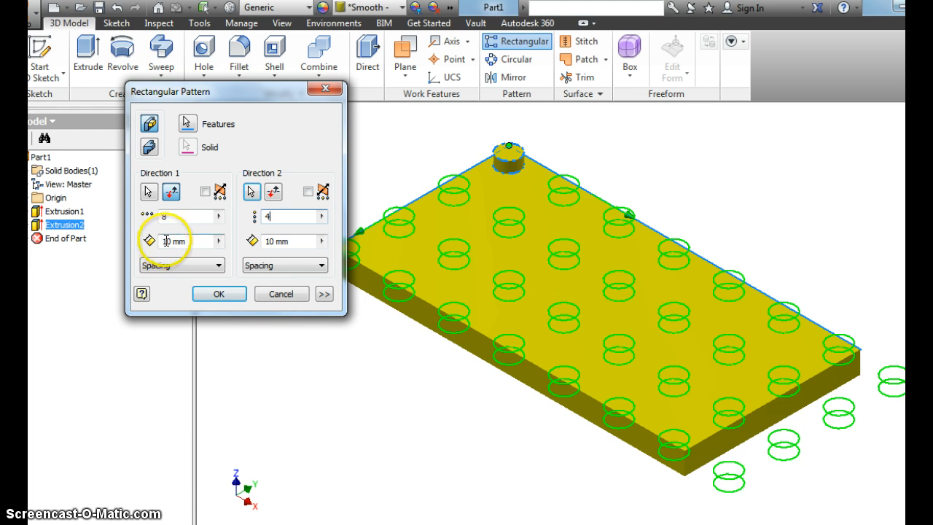
{"action": "type", "text": "5"}
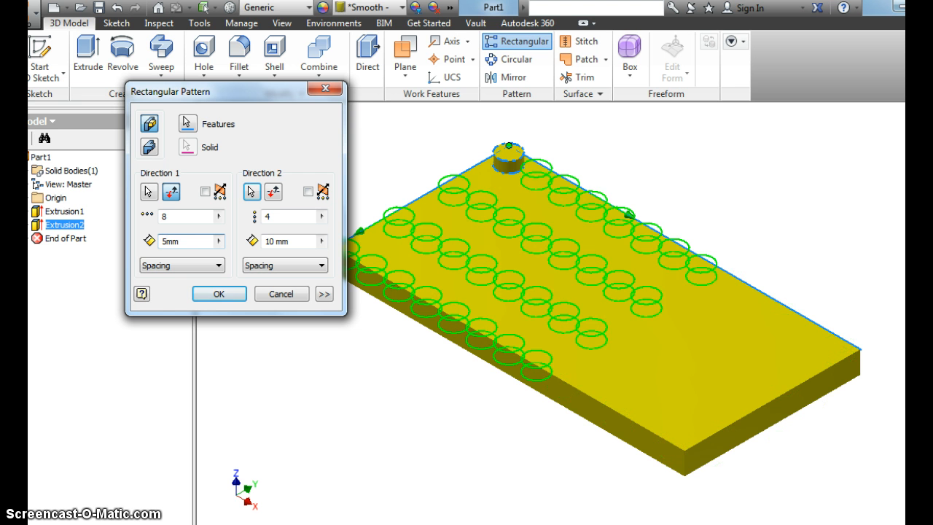
{"action": "key", "text": "BackSpace"}
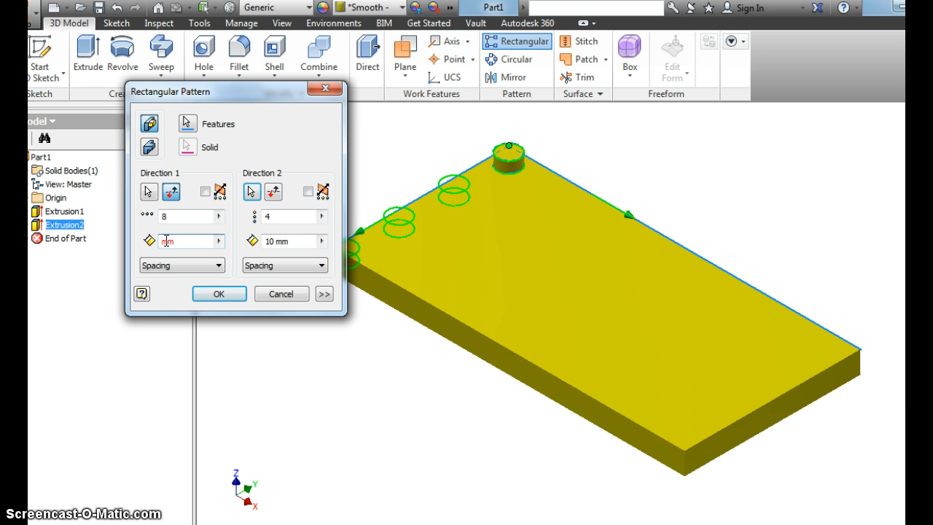
{"action": "type", "text": "8"}
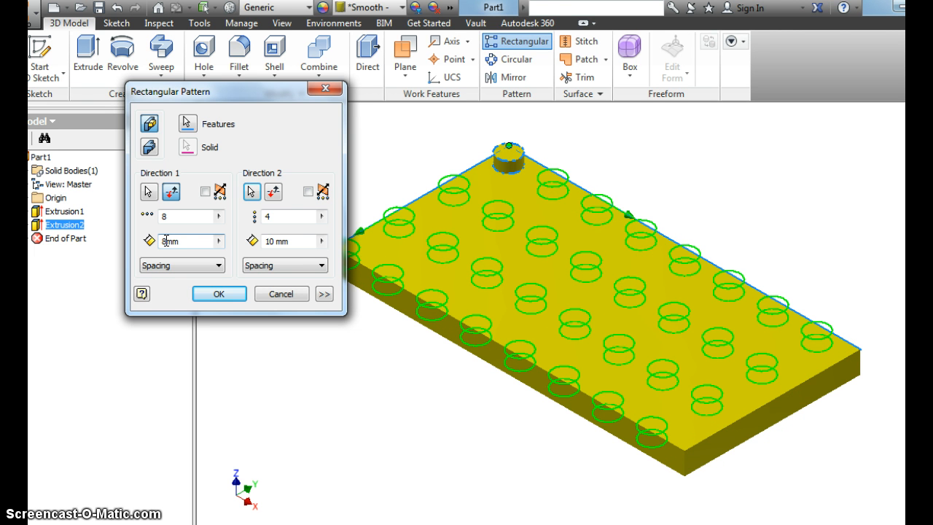
{"action": "double_click", "coordinate": [274, 242]}
{"action": "type", "text": "8"}
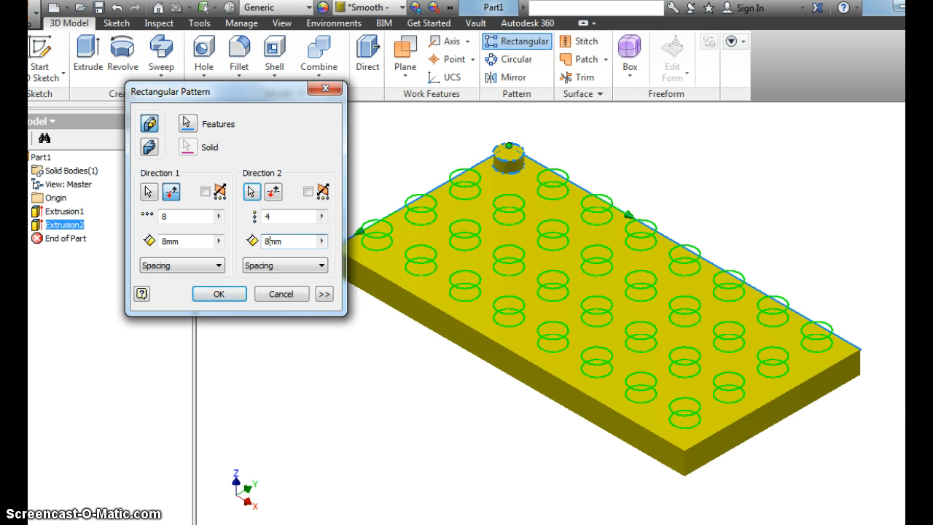
{"action": "left_click", "coordinate": [218, 294]}
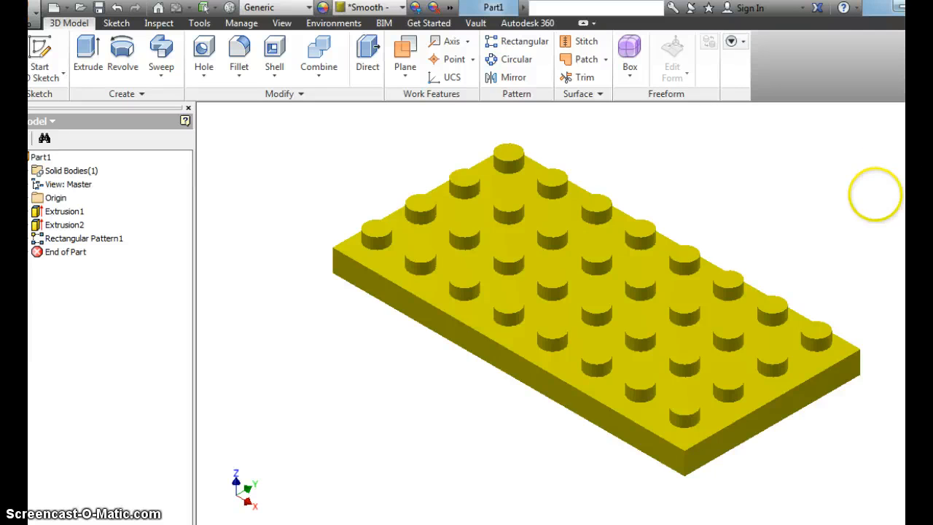
Start a Shell on the plate with its large flat underside chosen as the face to remove.
{"action": "middle_click_drag", "start_coordinate": [875, 194], "coordinate": [875, 263], "text": "shift"}
{"action": "mouse_move", "coordinate": [920, 156]}
{"action": "middle_mouse_down", "text": "shift"}
{"action": "mouse_move", "coordinate": [903, 150]}
{"action": "mouse_move", "coordinate": [909, 159]}
{"action": "mouse_move", "coordinate": [875, 170]}
{"action": "middle_mouse_up", "text": "shift"}
{"action": "mouse_move", "coordinate": [820, 165]}
{"action": "middle_mouse_down", "text": "shift"}
{"action": "mouse_move", "coordinate": [546, 171]}
{"action": "mouse_move", "coordinate": [360, 160]}
{"action": "mouse_move", "coordinate": [334, 104]}
{"action": "middle_mouse_up", "text": "shift"}
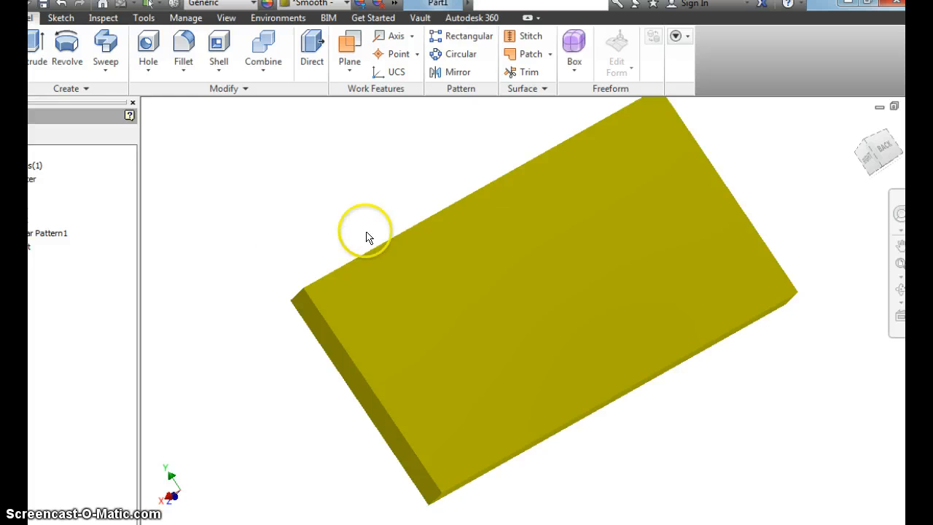
{"action": "left_click", "coordinate": [218, 51]}
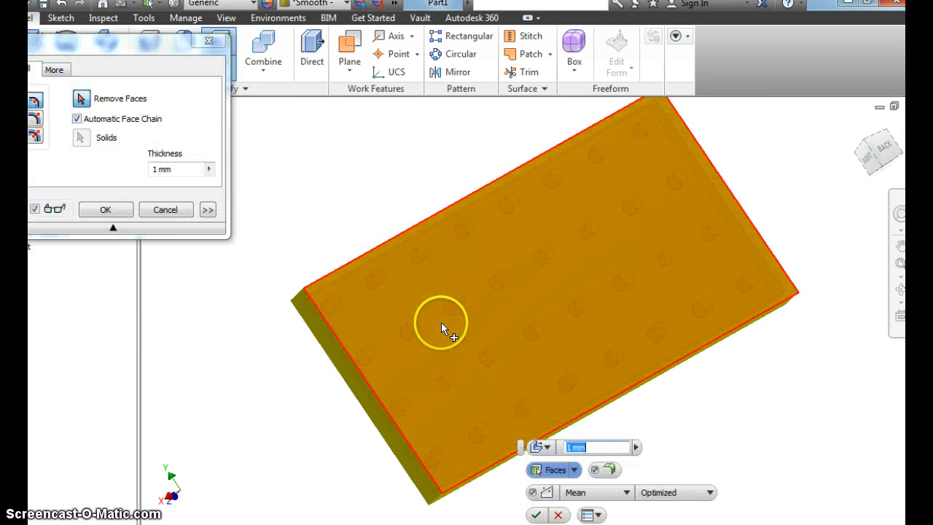
{"action": "left_click", "coordinate": [372, 289]}
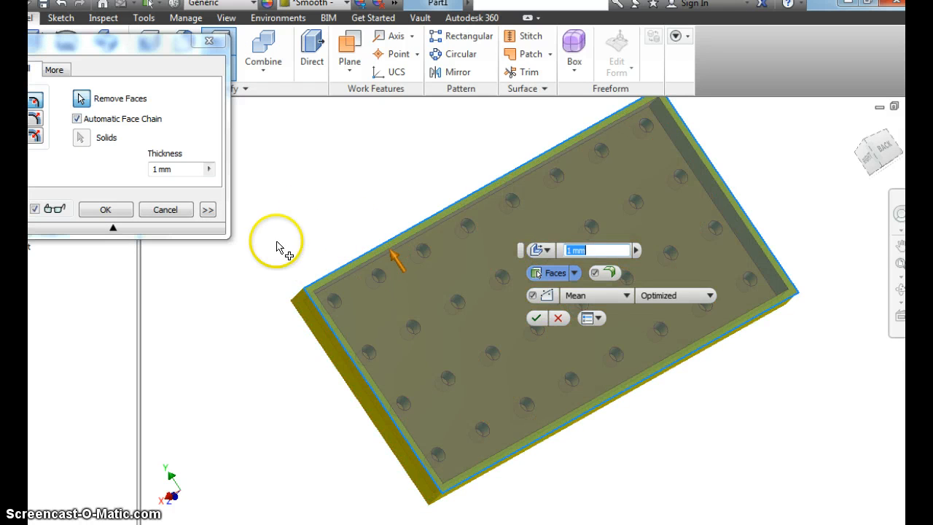
{"action": "left_click_drag", "start_coordinate": [135, 42], "coordinate": [193, 70]}
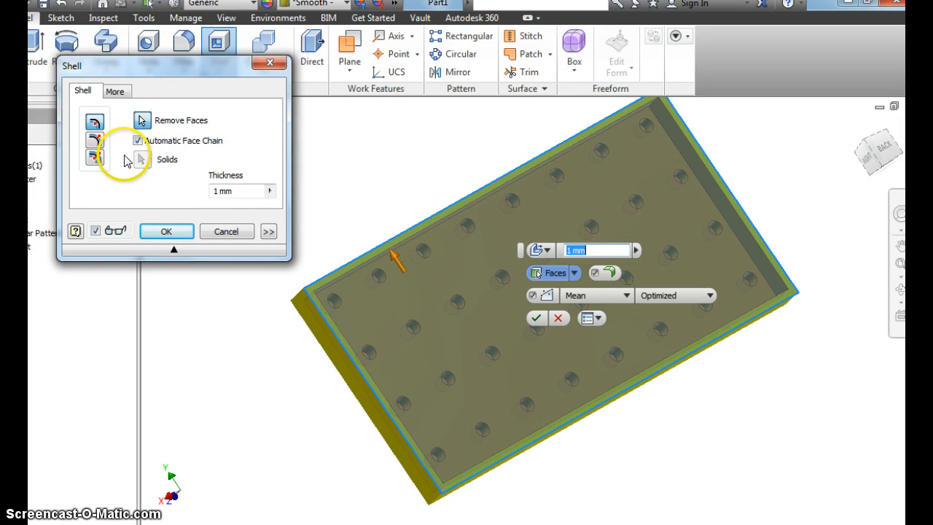
{"action": "left_click", "coordinate": [461, 232]}
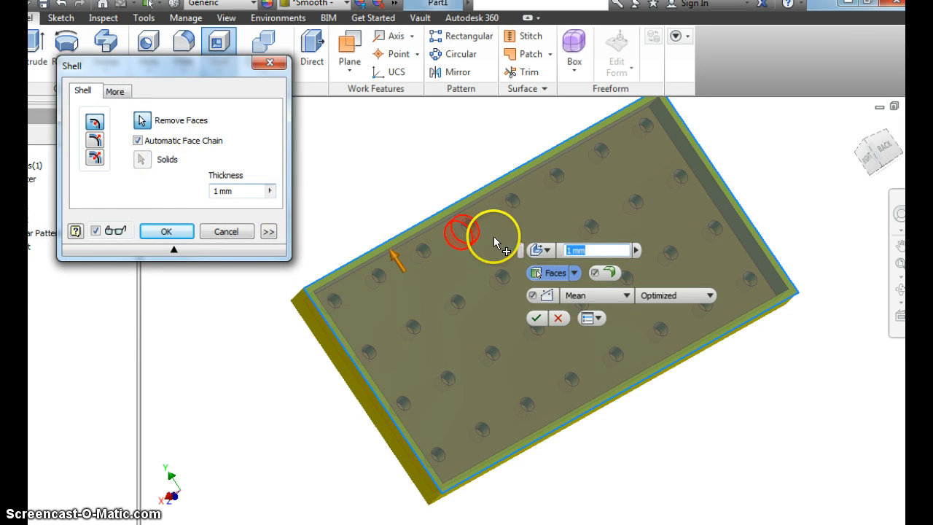
Set the shell thickness to 2 mm, reselect the underside as the removed face and create the shell.
{"action": "left_click", "coordinate": [571, 250]}
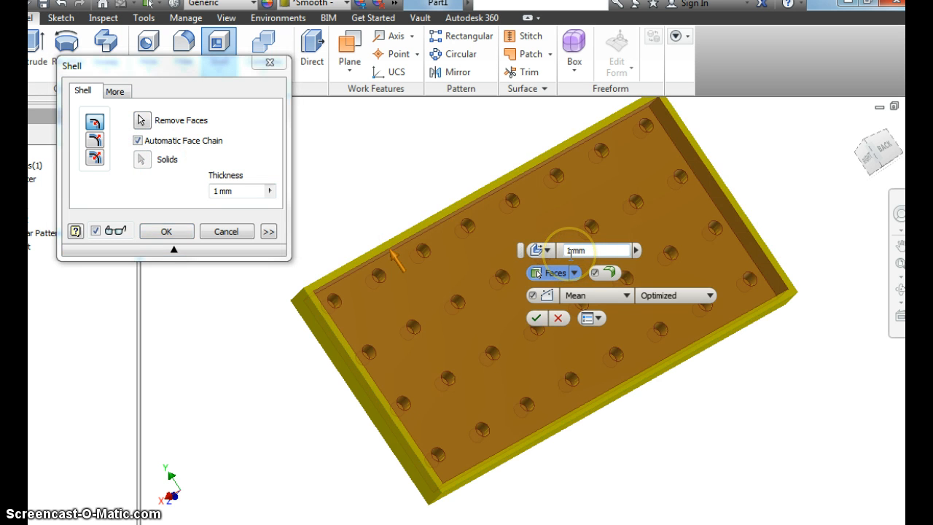
{"action": "key", "text": "BackSpace"}
{"action": "type", "text": "2"}
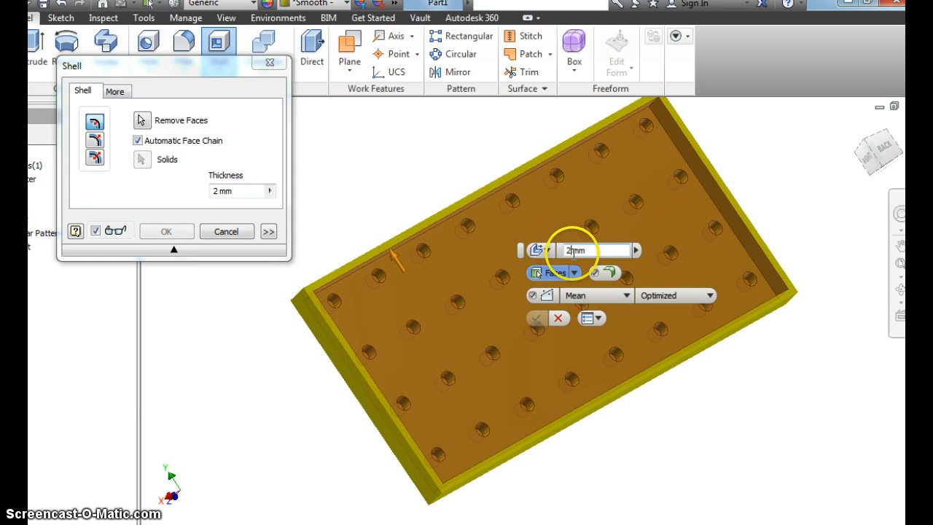
{"action": "left_click", "coordinate": [453, 309]}
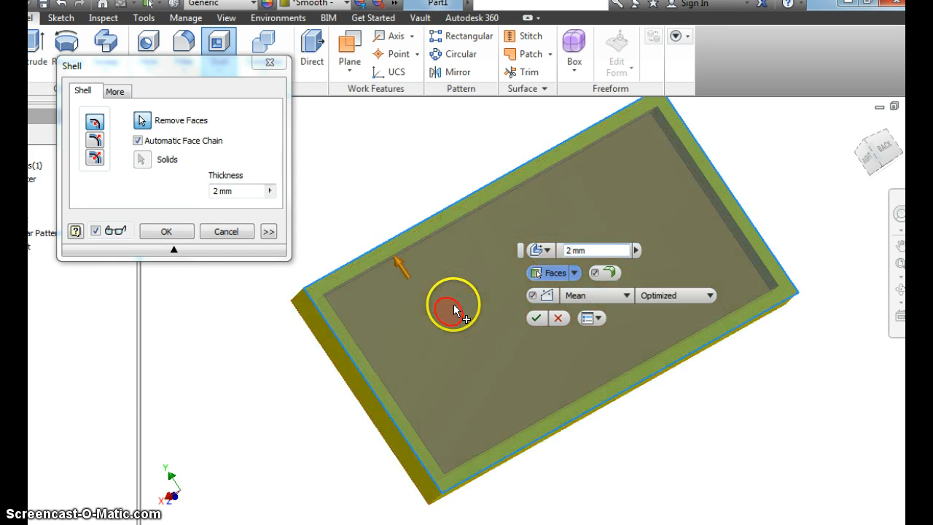
{"action": "left_click", "coordinate": [534, 321]}
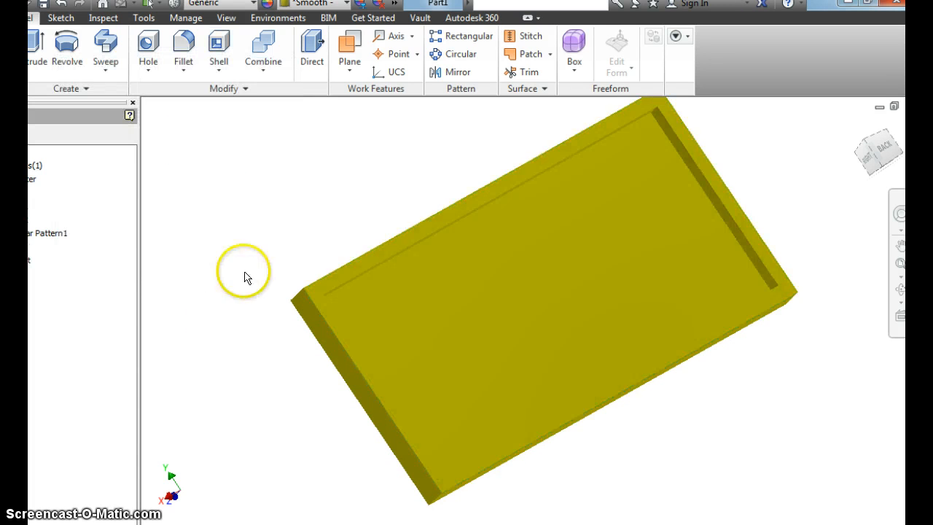
{"action": "scroll", "coordinate": [736, 153], "scroll_direction": "up", "scroll_amount": 3}
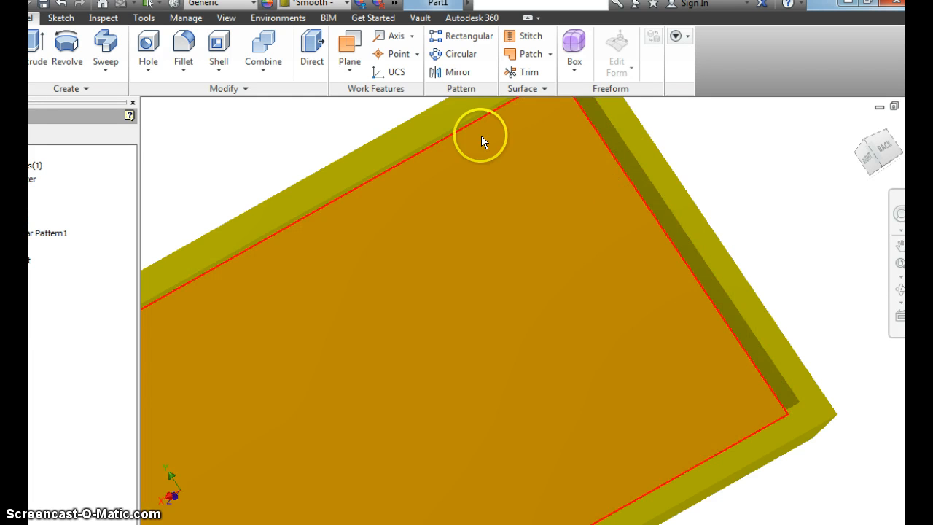
{"action": "scroll", "coordinate": [792, 210], "scroll_direction": "down", "scroll_amount": 5}
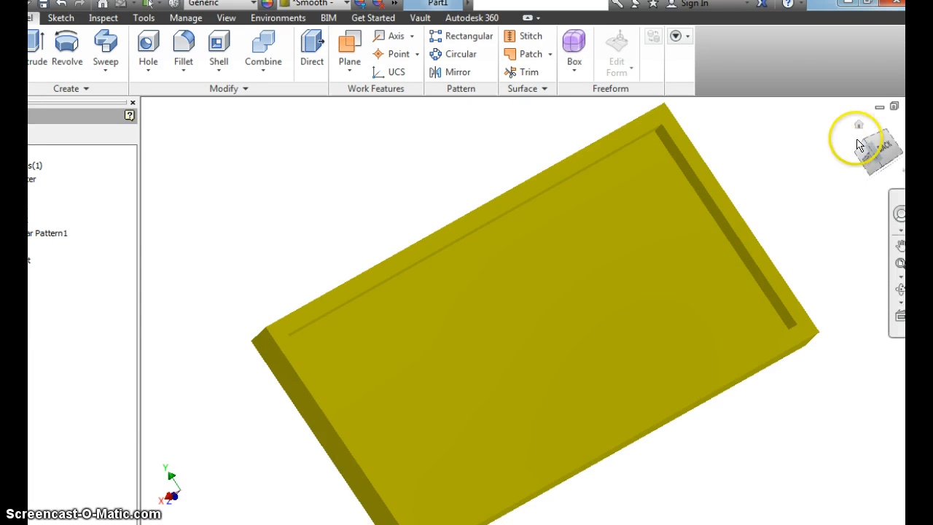
{"action": "left_click", "coordinate": [860, 129]}
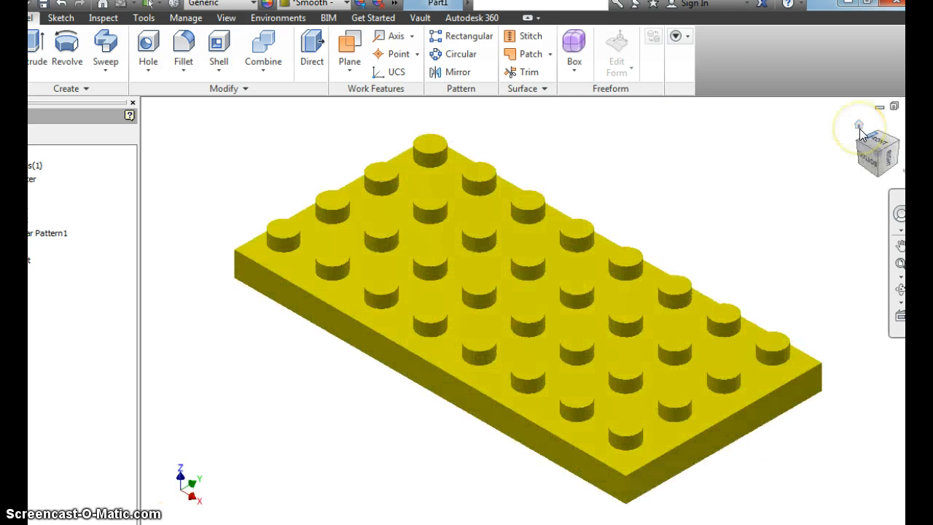
{"action": "mouse_move", "coordinate": [872, 151]}
{"action": "middle_mouse_down", "text": "shift"}
{"action": "mouse_move", "coordinate": [842, 162]}
{"action": "mouse_move", "coordinate": [748, 244]}
{"action": "mouse_move", "coordinate": [610, 272]}
{"action": "mouse_move", "coordinate": [358, 300]}
{"action": "mouse_move", "coordinate": [261, 251]}
{"action": "mouse_move", "coordinate": [156, 247]}
{"action": "middle_mouse_up", "text": "shift"}
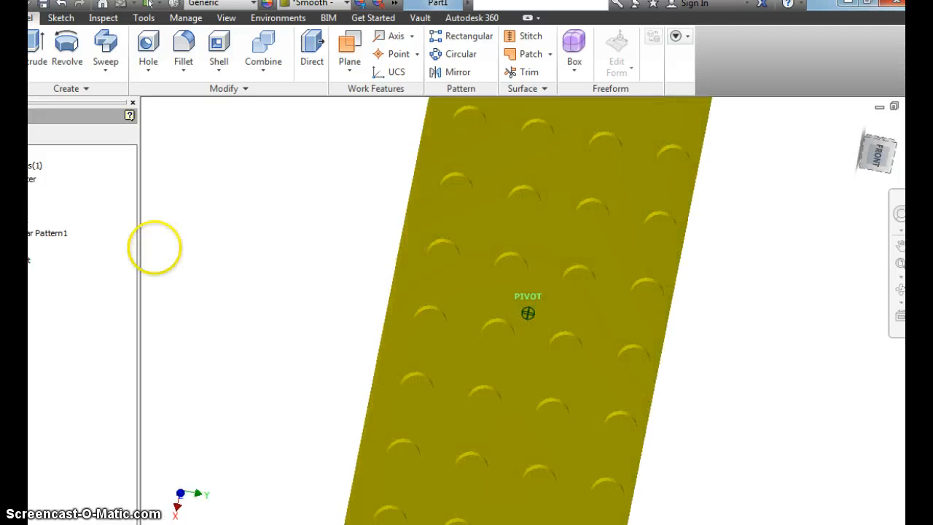
{"action": "mouse_move", "coordinate": [805, 261]}
{"action": "middle_mouse_down", "text": "shift"}
{"action": "mouse_move", "coordinate": [642, 273]}
{"action": "mouse_move", "coordinate": [532, 303]}
{"action": "mouse_move", "coordinate": [527, 313]}
{"action": "middle_mouse_up", "text": "shift"}
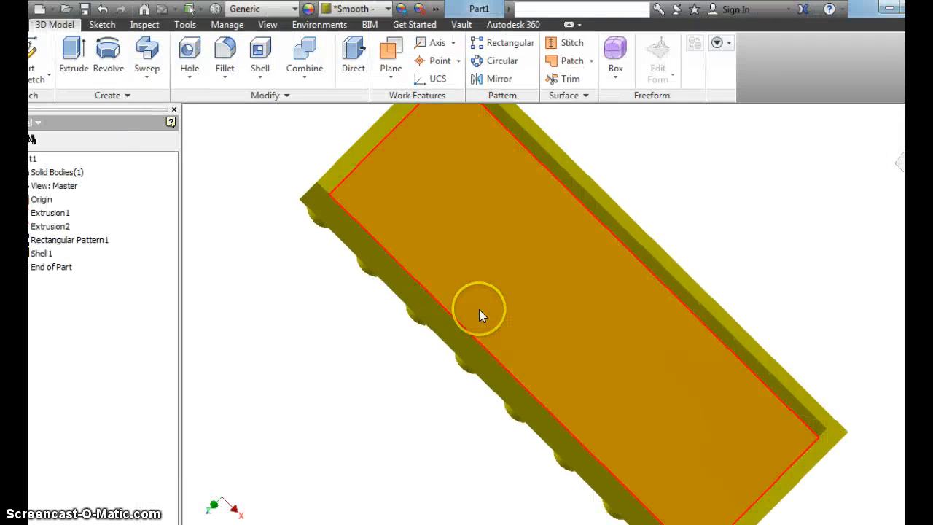
Start a new sketch on the inner floor face of the hollowed underside.
{"action": "mouse_move", "coordinate": [480, 310]}
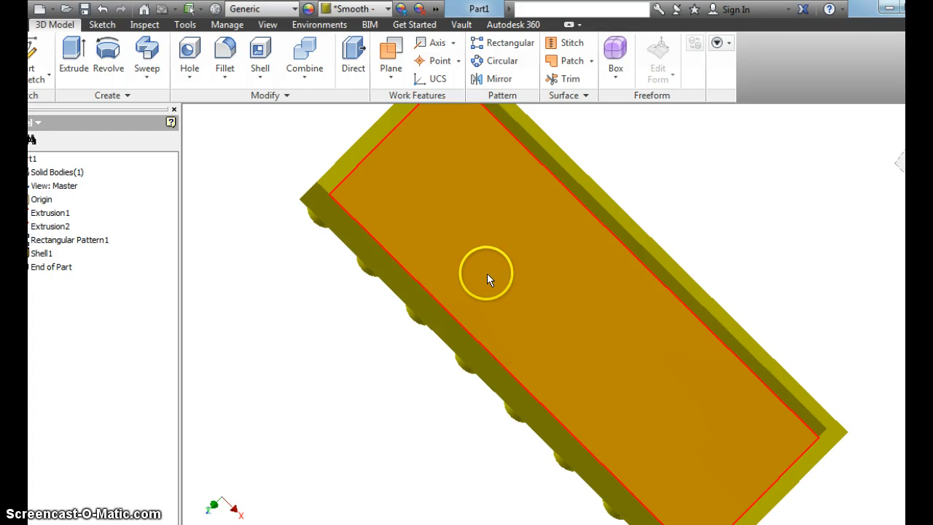
{"action": "right_click", "coordinate": [482, 257]}
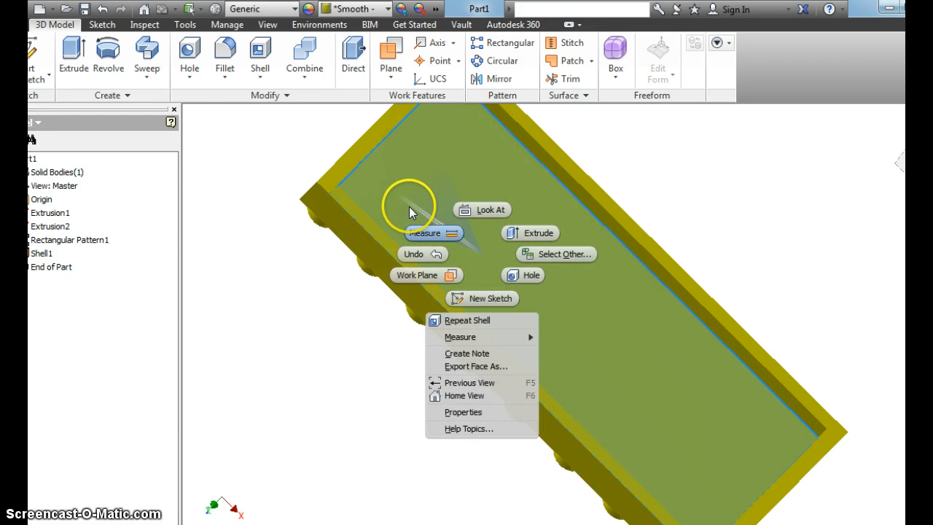
{"action": "left_click", "coordinate": [499, 297]}
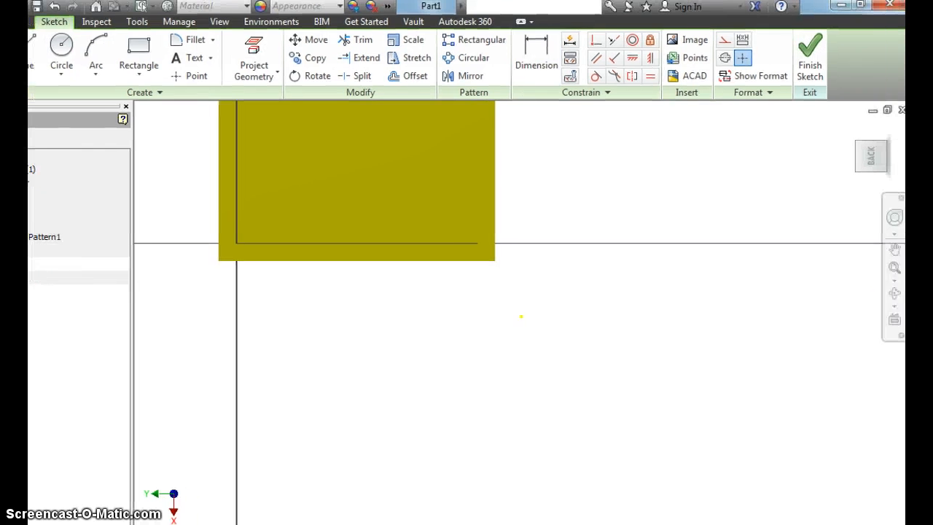
Draw a 5 mm diameter circle on the underside floor near one short end of the plate.
{"action": "left_click", "coordinate": [889, 250]}
{"action": "mouse_move", "coordinate": [625, 169]}
{"action": "left_mouse_down"}
{"action": "mouse_move", "coordinate": [756, 329]}
{"action": "mouse_move", "coordinate": [731, 362]}
{"action": "mouse_move", "coordinate": [732, 417]}
{"action": "left_mouse_up"}
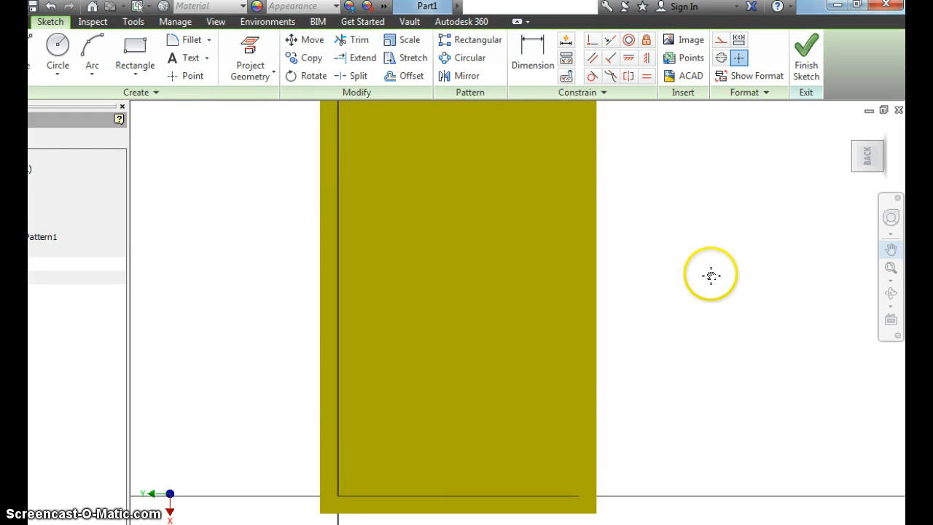
{"action": "left_click_drag", "start_coordinate": [710, 275], "coordinate": [699, 415]}
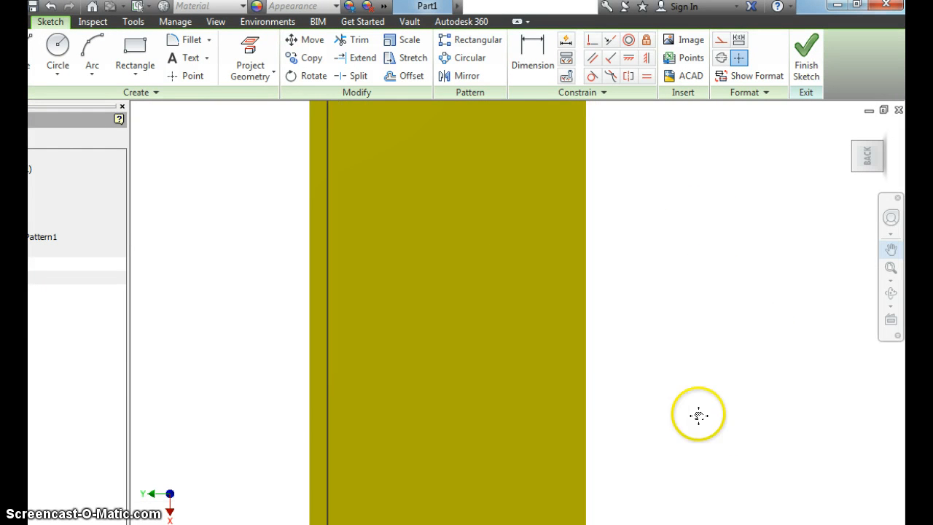
{"action": "right_click", "coordinate": [820, 220]}
{"action": "left_click", "coordinate": [859, 219]}
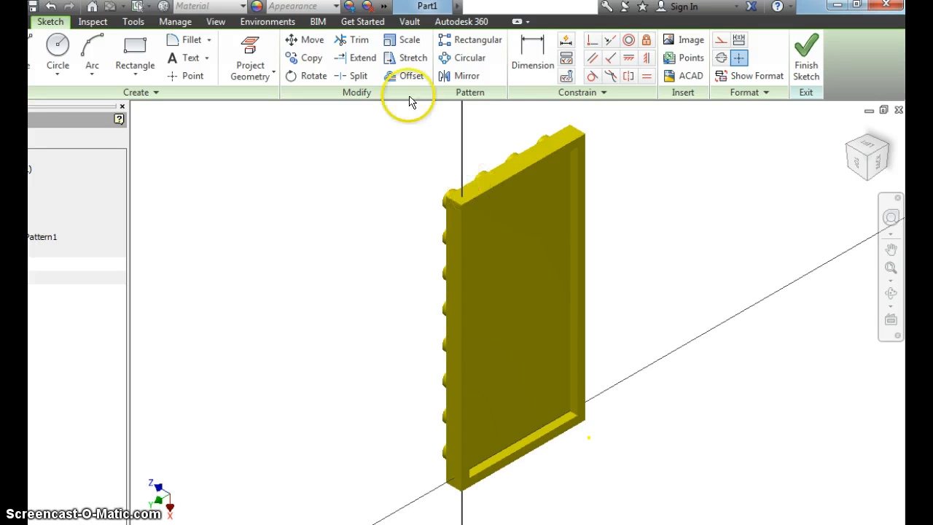
{"action": "left_click", "coordinate": [54, 50]}
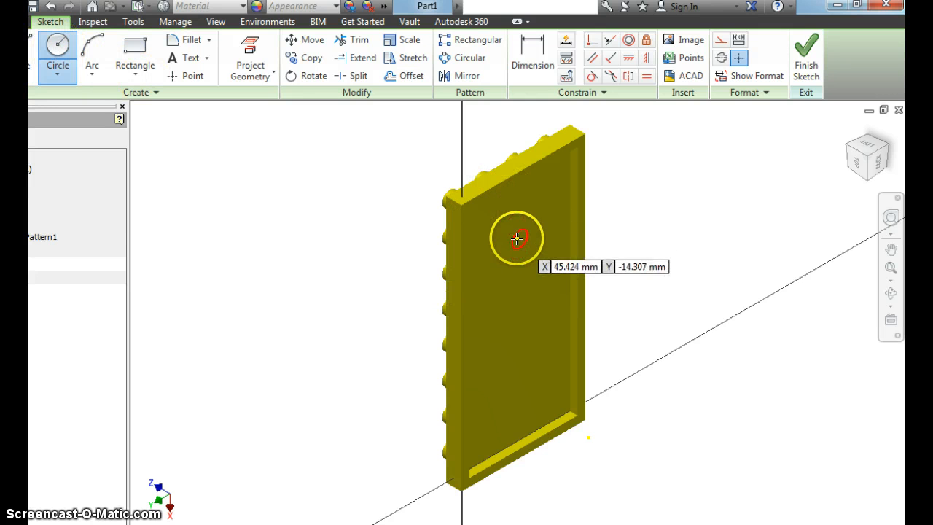
{"action": "mouse_move", "coordinate": [515, 232]}
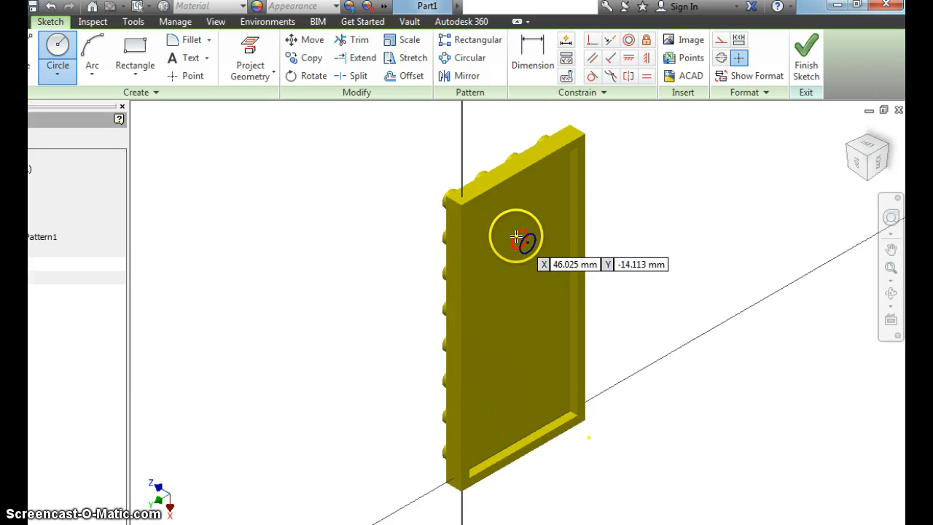
{"action": "left_click", "coordinate": [512, 225]}
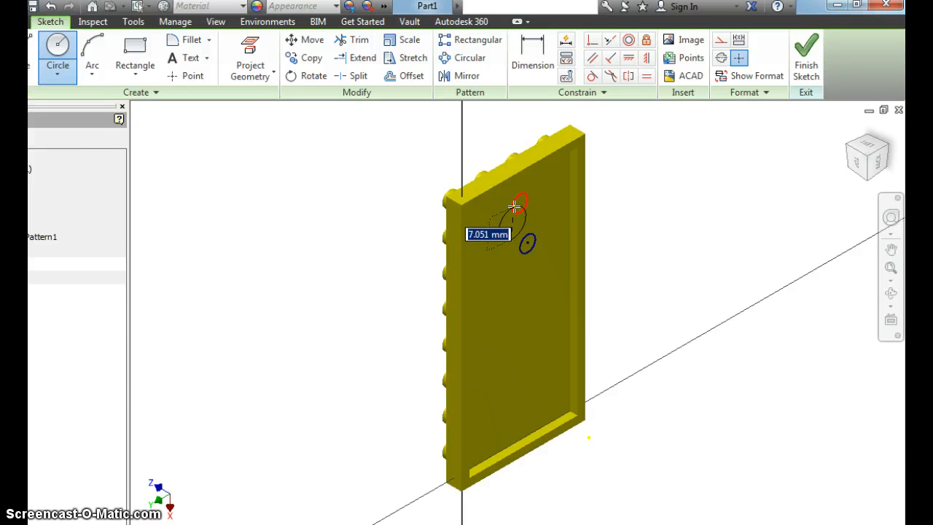
{"action": "type", "text": "5"}
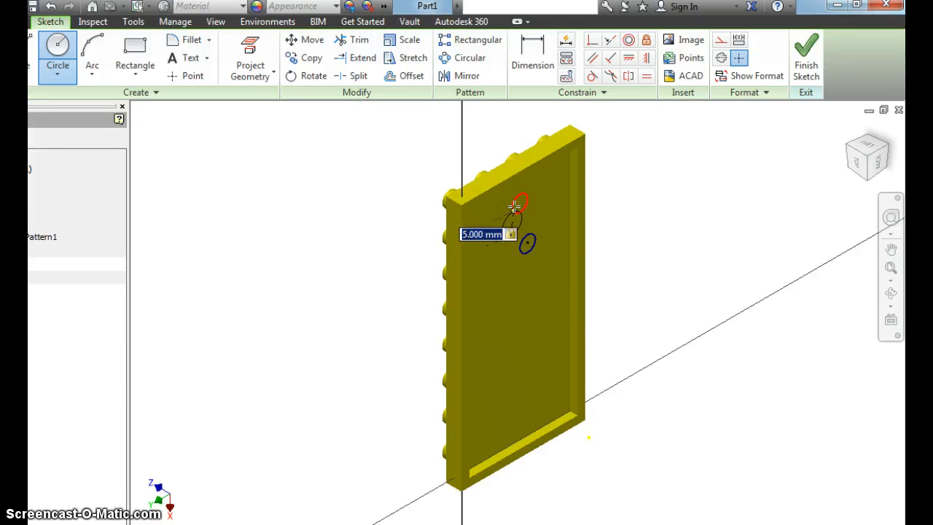
{"action": "key", "text": "Return"}
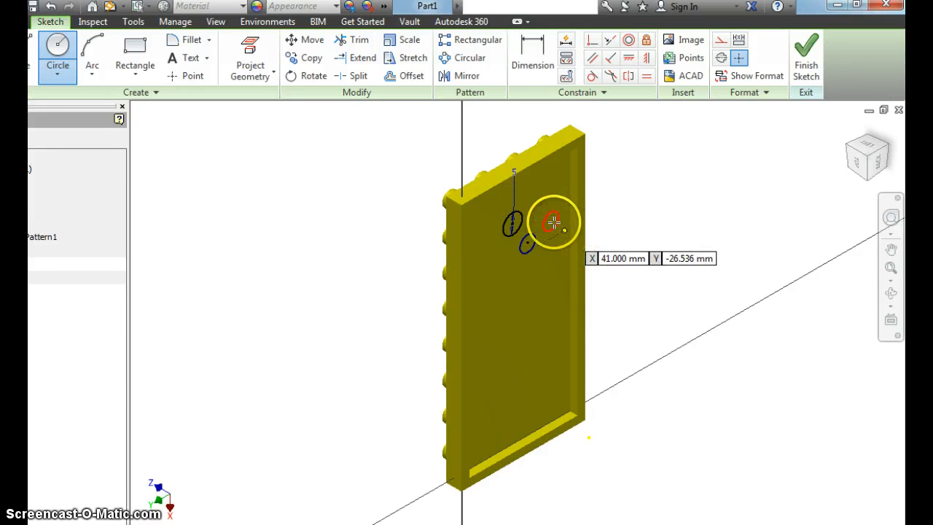
Add a concentric 4 mm diameter circle inside the 5 mm circle and end the Circle command.
{"action": "left_click", "coordinate": [513, 224]}
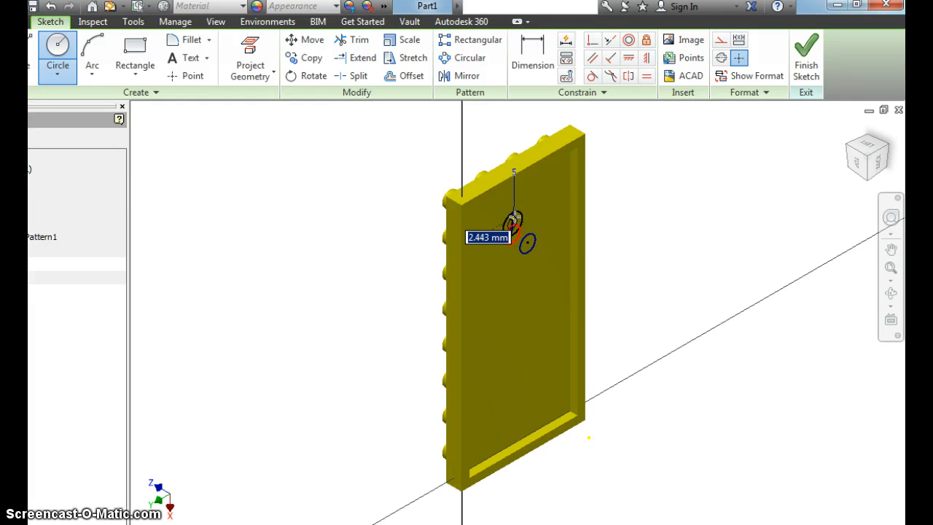
{"action": "type", "text": "4"}
{"action": "key", "text": "Return"}
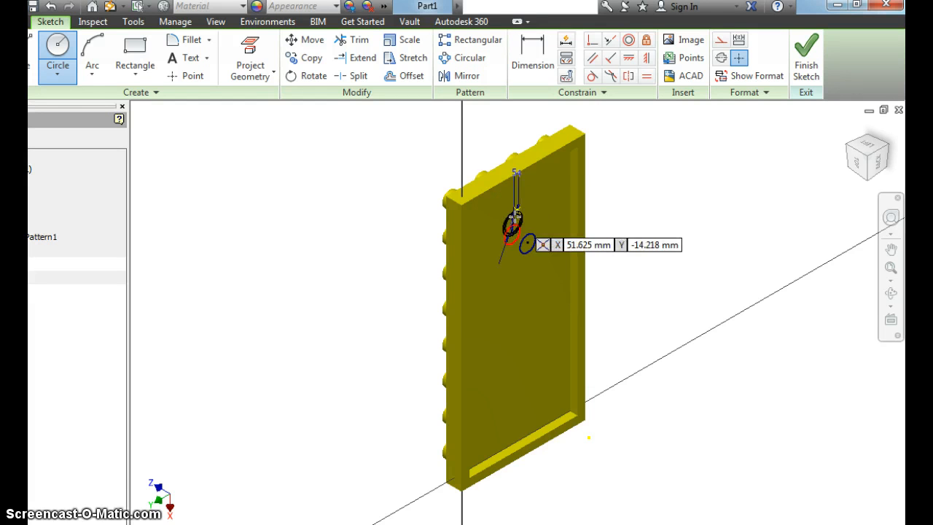
{"action": "right_click_drag", "start_coordinate": [554, 216], "coordinate": [590, 216]}
Dimension the circles' shared centre 8 mm from the inner edge at the plate's short end.
{"action": "scroll", "coordinate": [590, 217], "scroll_direction": "down", "scroll_amount": 3}
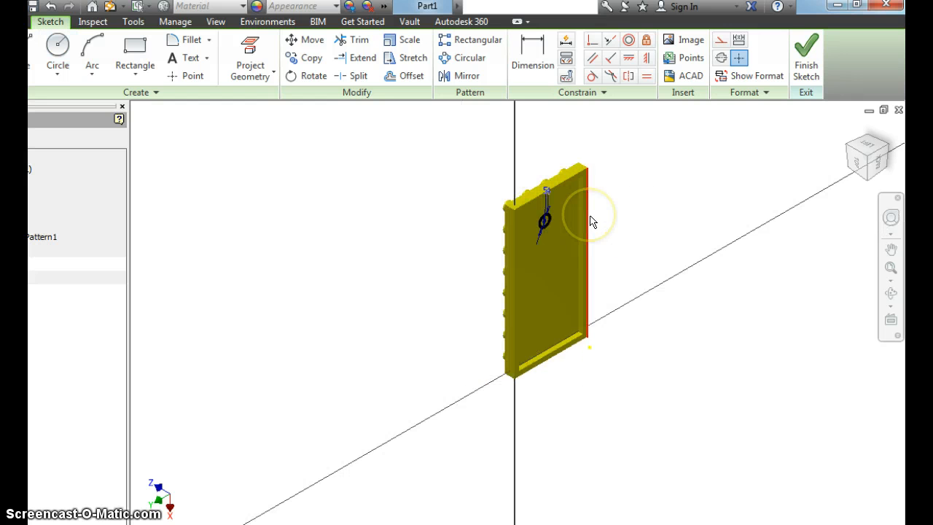
{"action": "scroll", "coordinate": [592, 222], "scroll_direction": "up", "scroll_amount": 6}
{"action": "scroll", "coordinate": [592, 222], "scroll_direction": "up", "scroll_amount": 3}
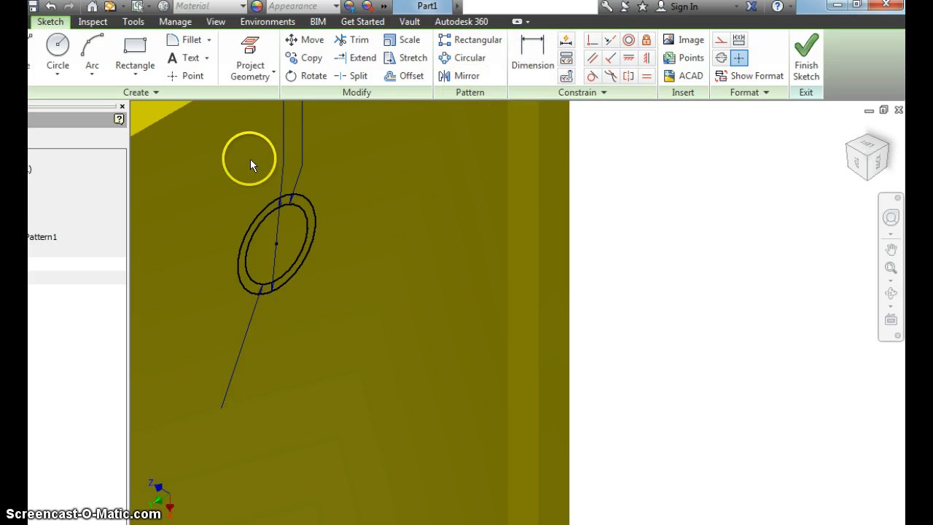
{"action": "key", "text": "d"}
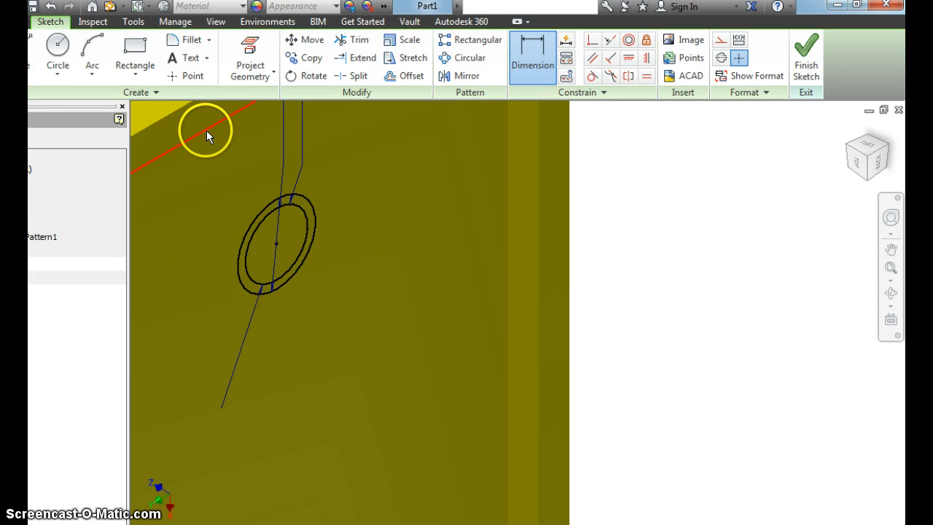
{"action": "left_click", "coordinate": [205, 130]}
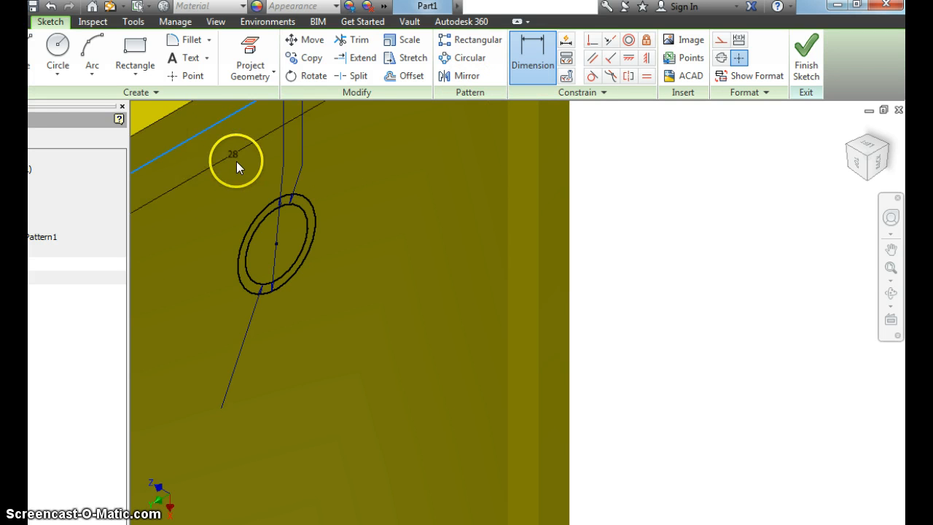
{"action": "left_click", "coordinate": [276, 241]}
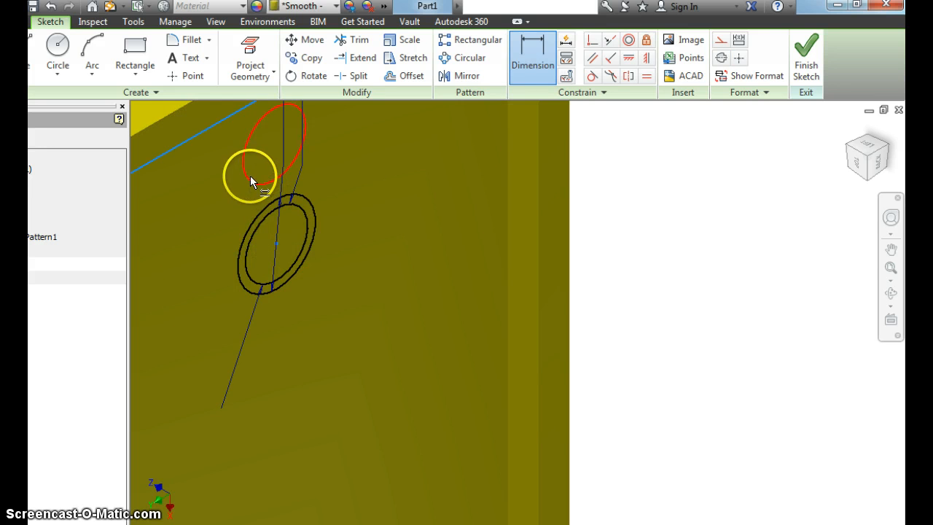
{"action": "left_click", "coordinate": [240, 185]}
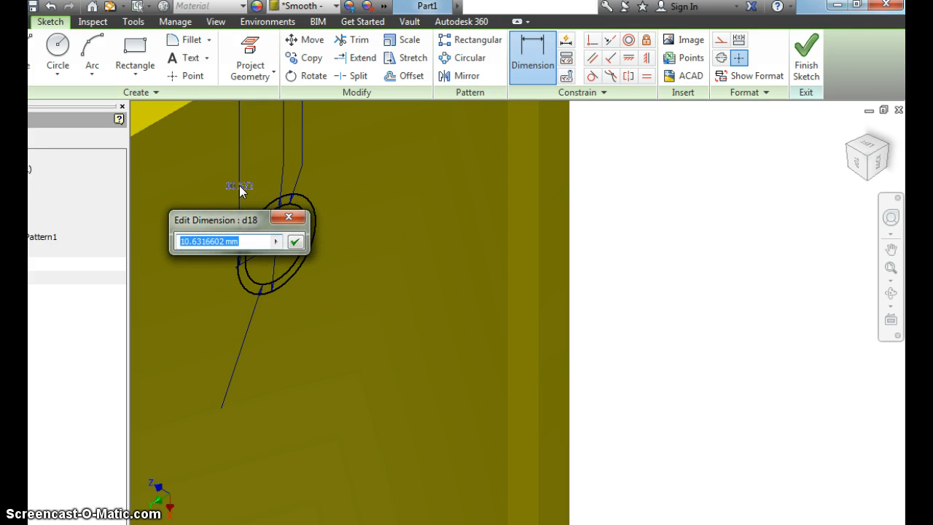
{"action": "type", "text": "6"}
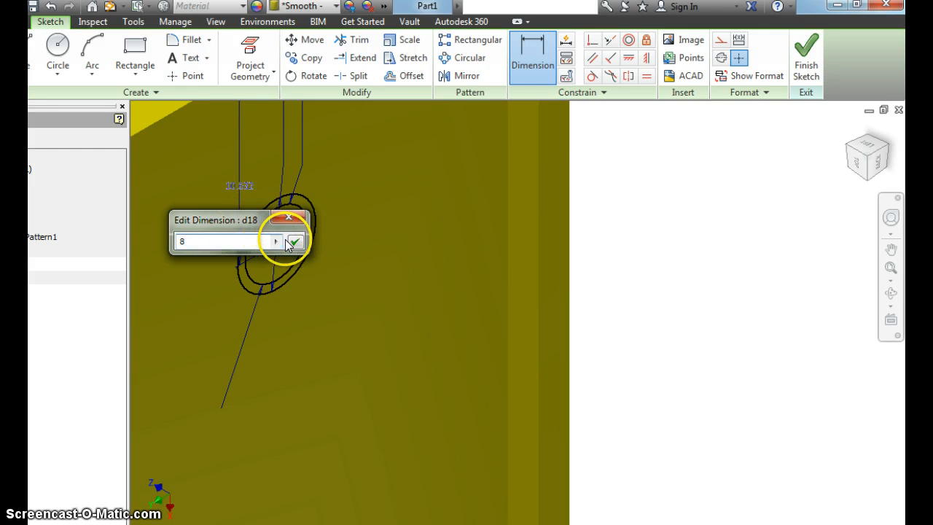
{"action": "left_click", "coordinate": [294, 241]}
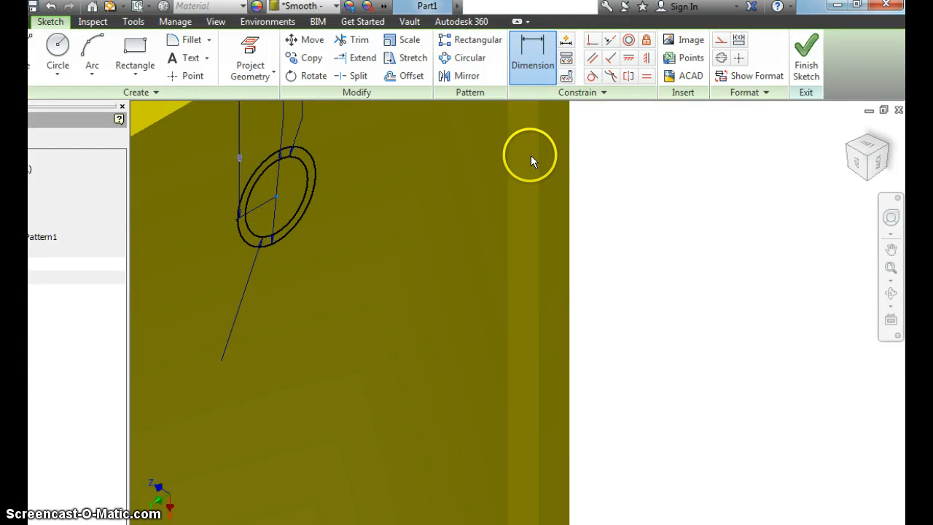
Dimension the circles' centre 8 mm from the plate's nearest outer long edge.
{"action": "left_click", "coordinate": [570, 156]}
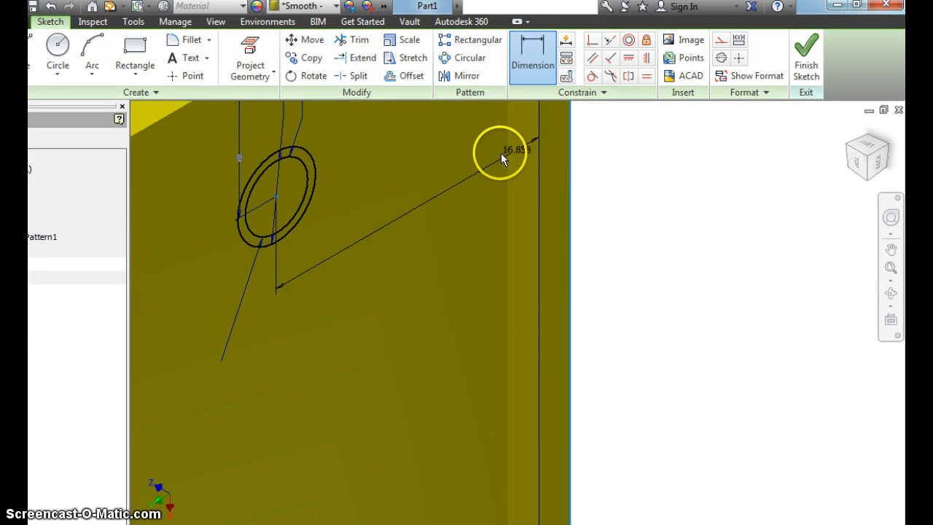
{"action": "left_click", "coordinate": [442, 160]}
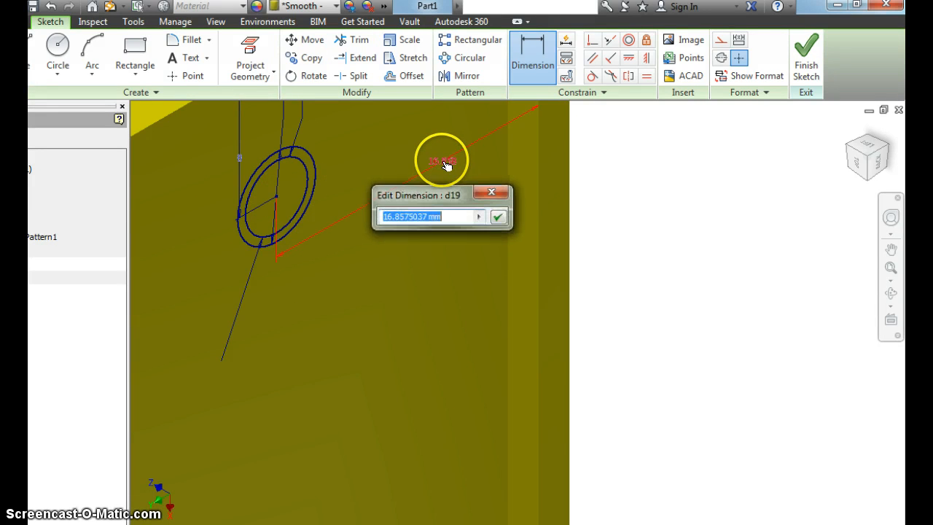
{"action": "type", "text": "8"}
{"action": "left_click", "coordinate": [498, 218]}
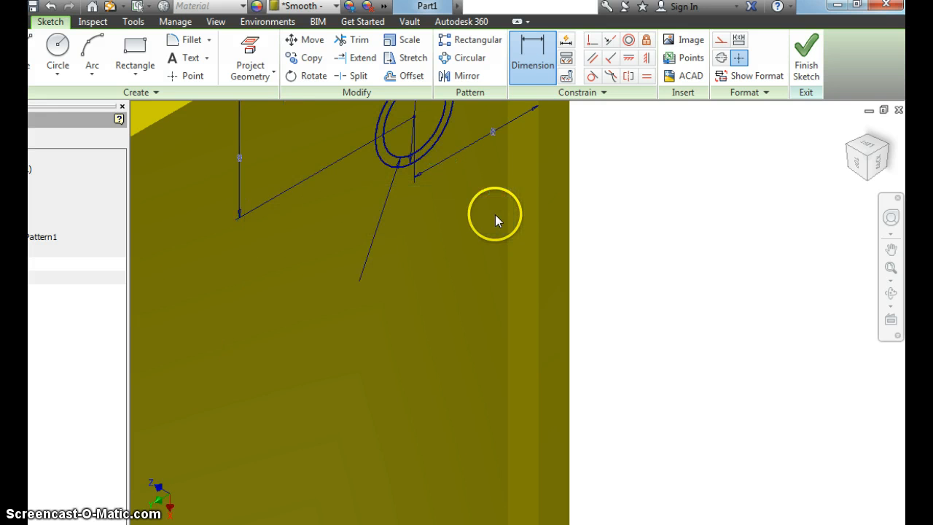
Set the centre's distance from the inner short edge to 6 mm and finish the sketch.
{"action": "scroll", "coordinate": [743, 178], "scroll_direction": "down", "scroll_amount": 3}
{"action": "scroll", "coordinate": [742, 177], "scroll_direction": "down", "scroll_amount": 3}
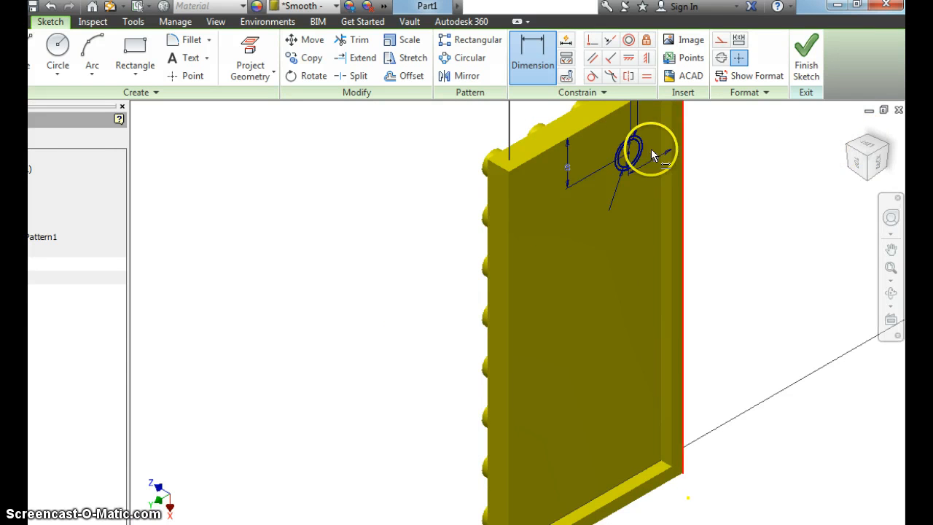
{"action": "left_click", "coordinate": [570, 170]}
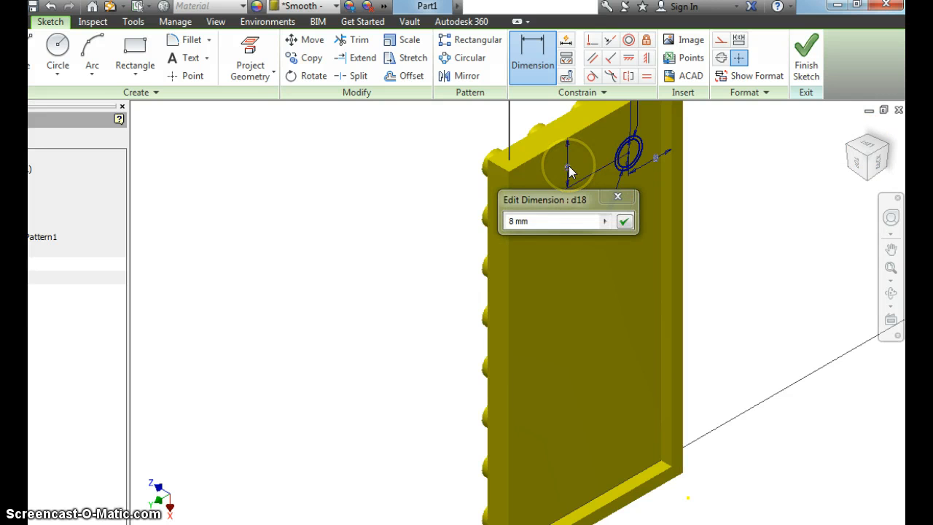
{"action": "double_click", "coordinate": [506, 221]}
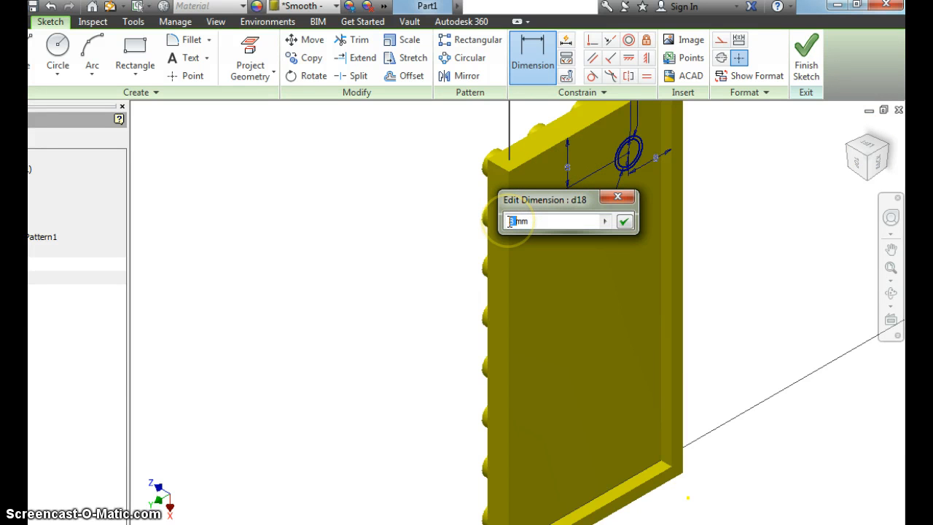
{"action": "type", "text": "6"}
{"action": "left_click", "coordinate": [626, 221]}
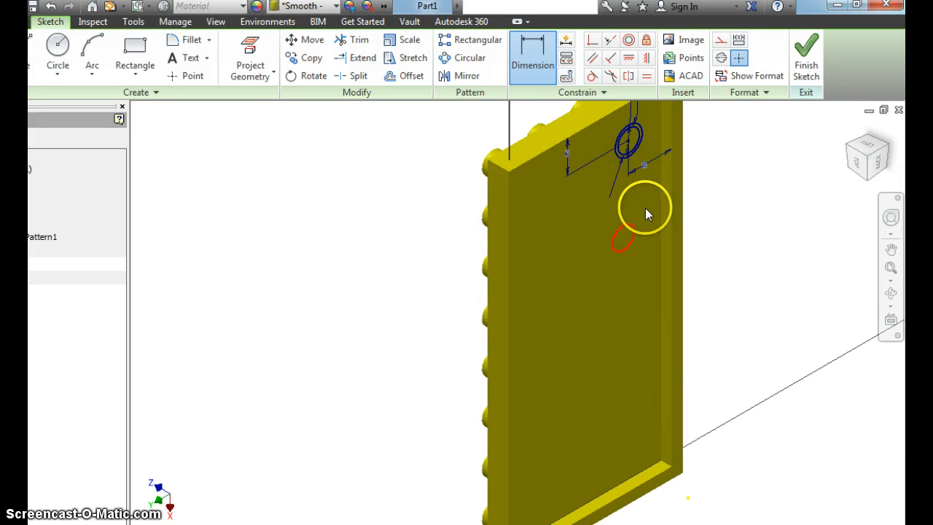
{"action": "left_click", "coordinate": [848, 130]}
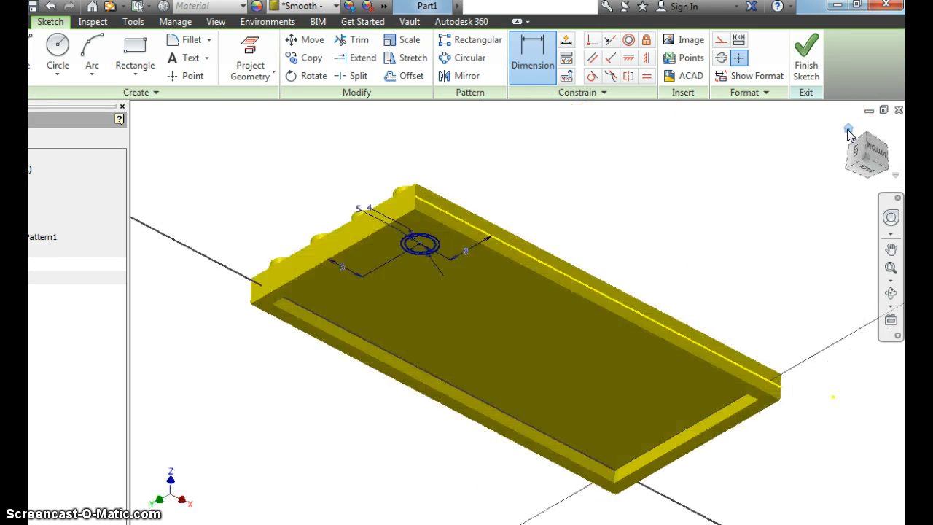
{"action": "left_click_drag", "start_coordinate": [832, 172], "coordinate": [792, 204]}
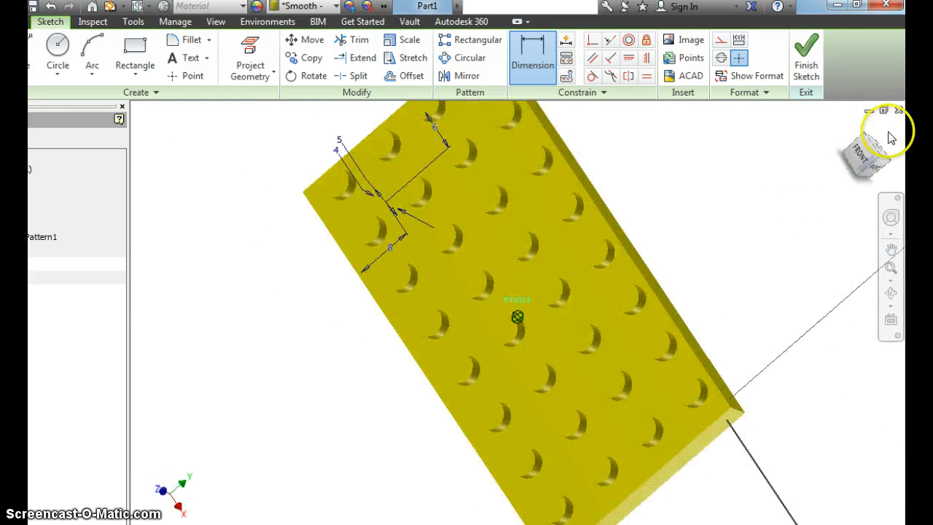
{"action": "mouse_move", "coordinate": [869, 149]}
{"action": "left_mouse_down"}
{"action": "mouse_move", "coordinate": [780, 188]}
{"action": "mouse_move", "coordinate": [590, 216]}
{"action": "mouse_move", "coordinate": [528, 298]}
{"action": "mouse_move", "coordinate": [512, 306]}
{"action": "mouse_move", "coordinate": [504, 296]}
{"action": "left_mouse_up"}
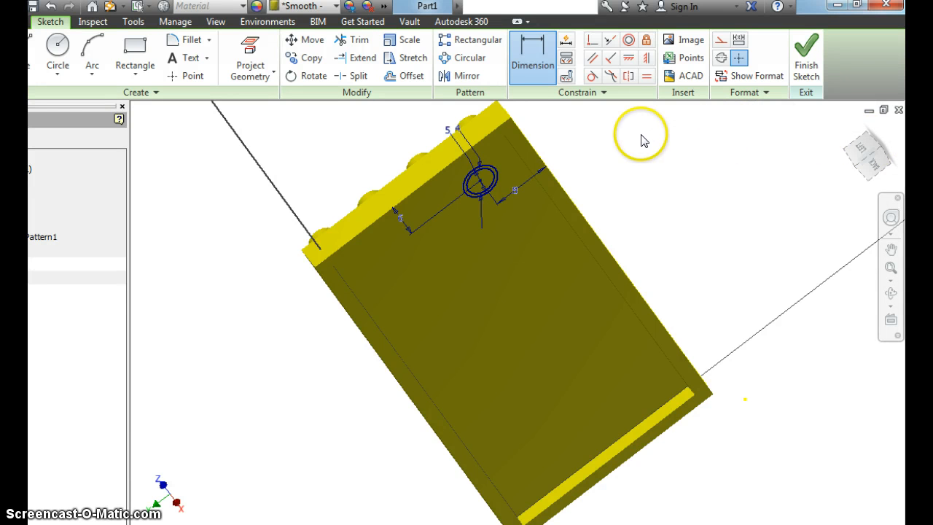
{"action": "right_click", "coordinate": [471, 263]}
{"action": "left_click", "coordinate": [478, 298]}
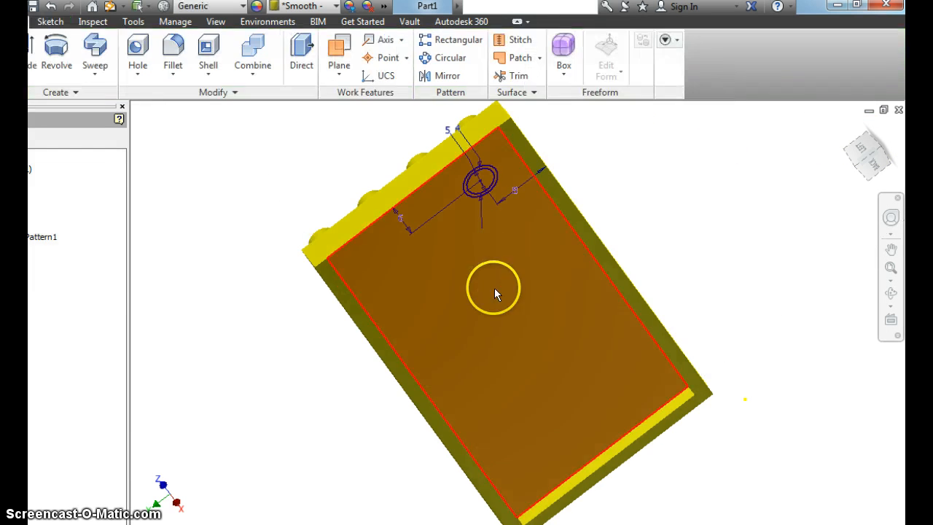
Extrude the ring profile between the two concentric circles 2 mm out from the hollowed underside.
{"action": "scroll", "coordinate": [510, 255], "scroll_direction": "down", "scroll_amount": 2}
{"action": "scroll", "coordinate": [544, 213], "scroll_direction": "up", "scroll_amount": 5}
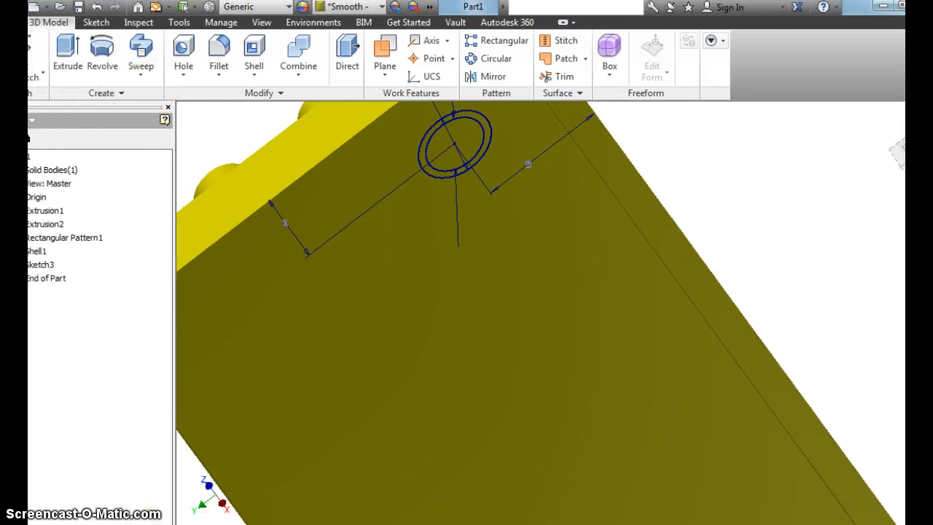
{"action": "left_click", "coordinate": [78, 50]}
{"action": "left_click", "coordinate": [435, 164]}
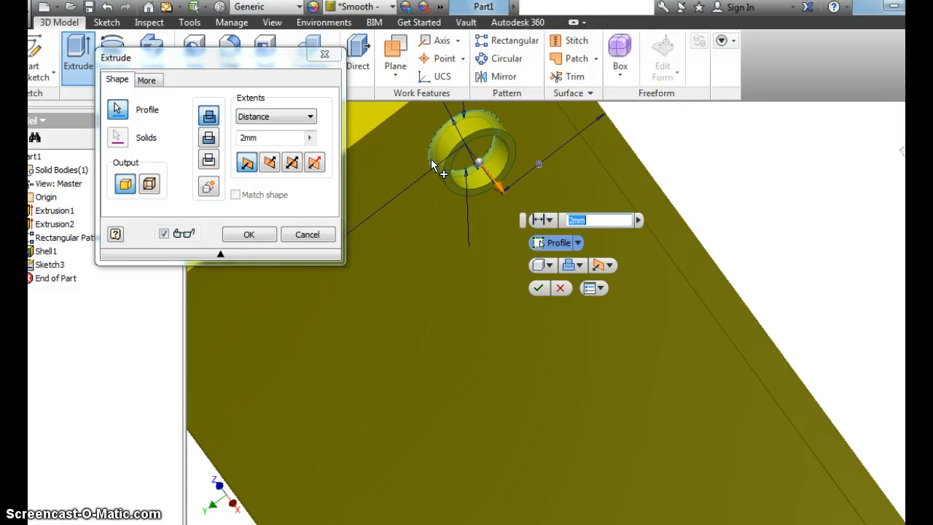
{"action": "left_click", "coordinate": [255, 140]}
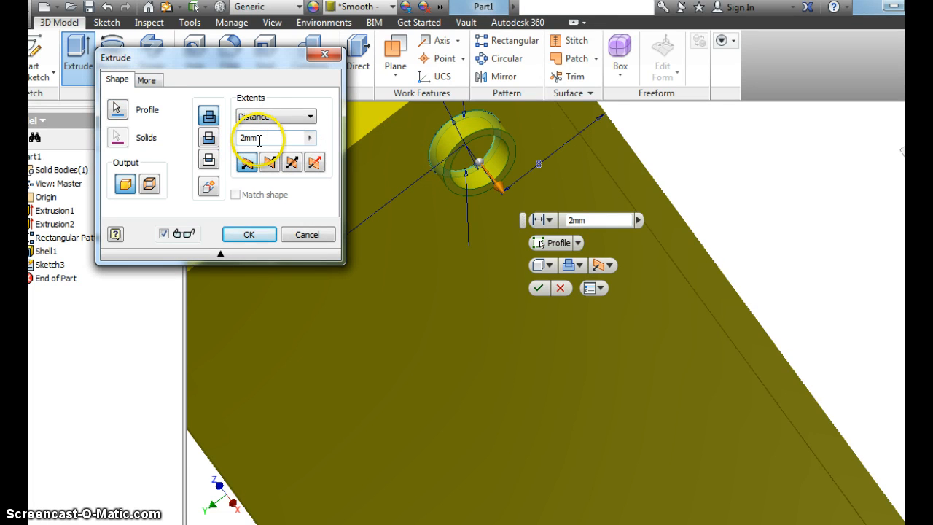
{"action": "left_click", "coordinate": [247, 235]}
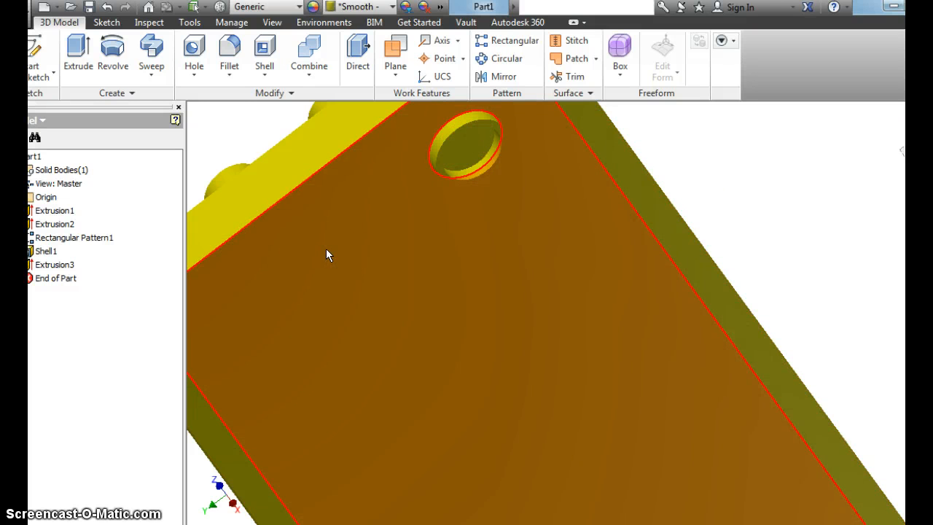
Start a rectangular pattern of the extruded ring with 3 instances along the inner short edge, flipped to run across the plate.
{"action": "left_click", "coordinate": [459, 194]}
{"action": "left_click", "coordinate": [650, 331]}
{"action": "left_click", "coordinate": [525, 44]}
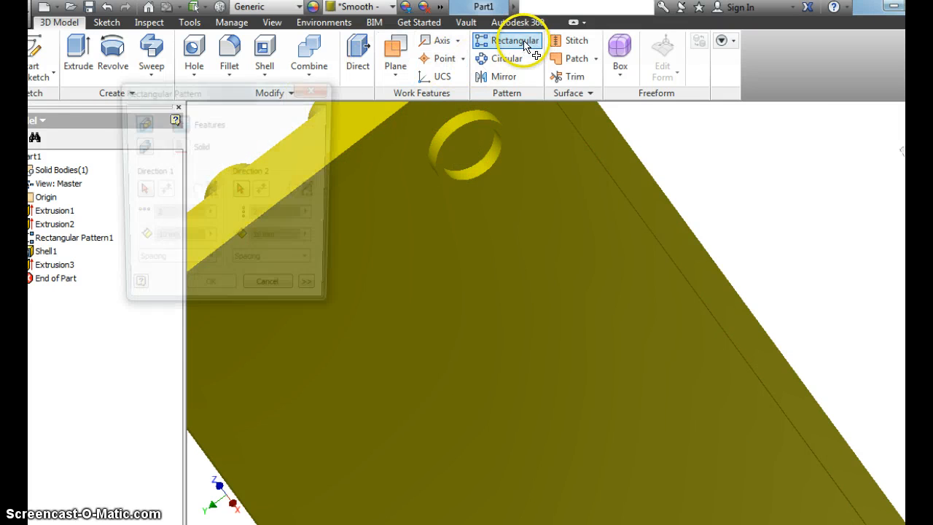
{"action": "left_click", "coordinate": [454, 183]}
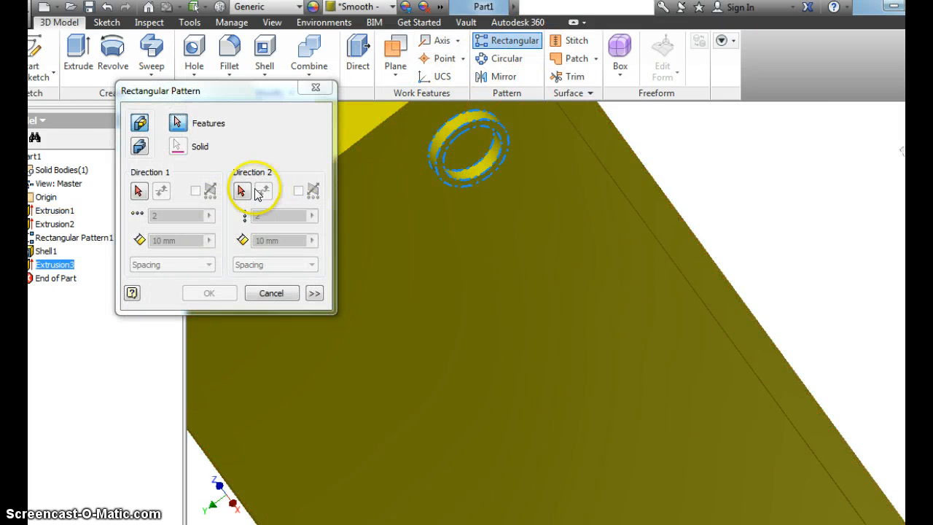
{"action": "left_click", "coordinate": [145, 193]}
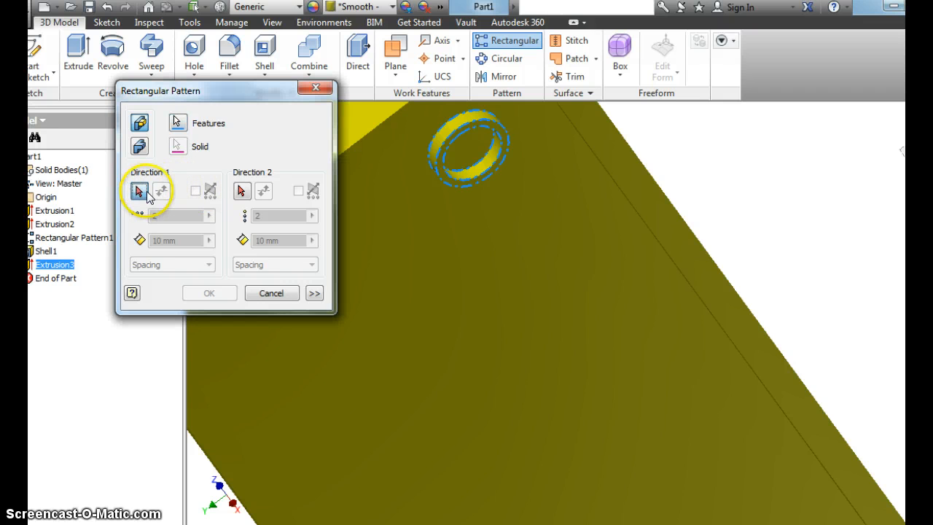
{"action": "left_click", "coordinate": [359, 165]}
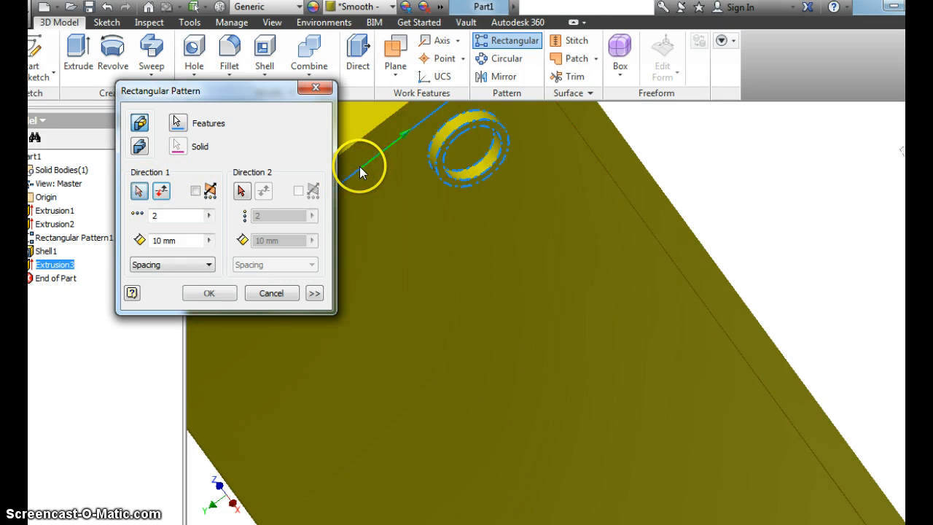
{"action": "left_click", "coordinate": [159, 192]}
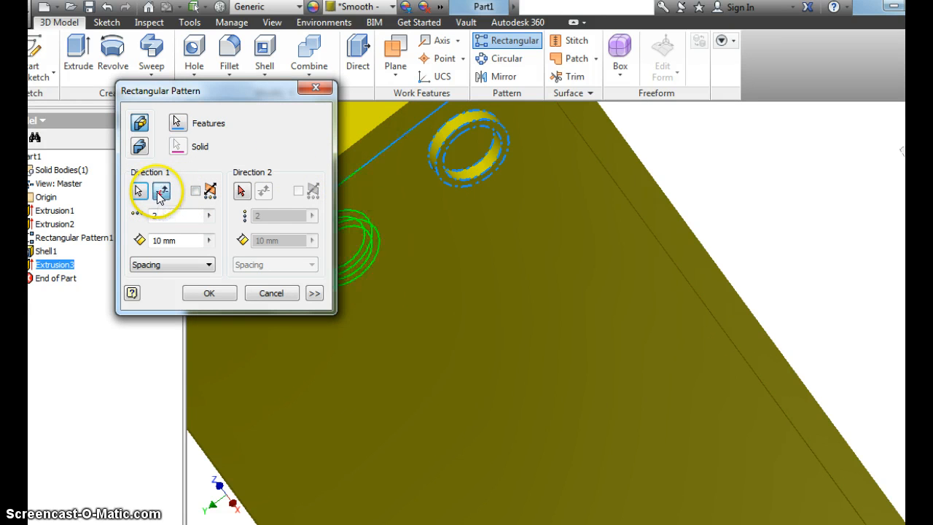
{"action": "left_click_drag", "start_coordinate": [268, 90], "coordinate": [827, 137]}
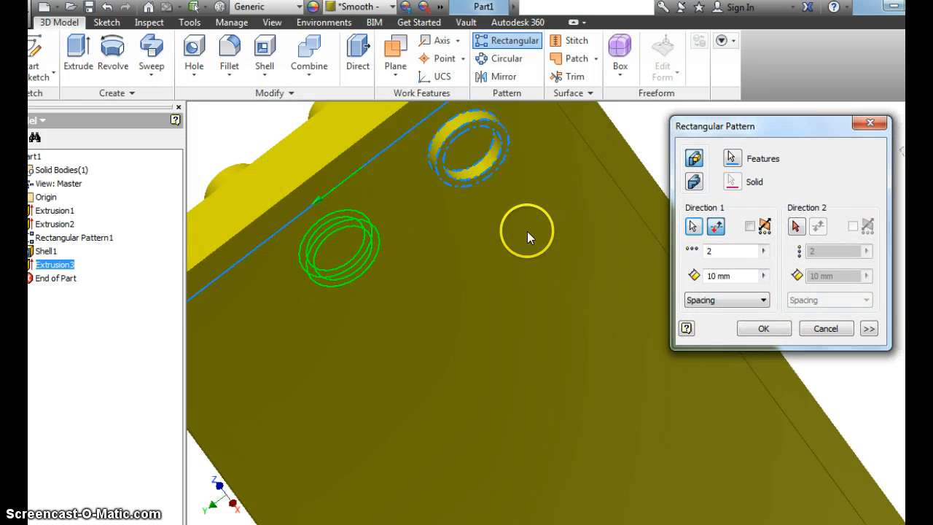
{"action": "double_click", "coordinate": [721, 251]}
{"action": "type", "text": "3"}
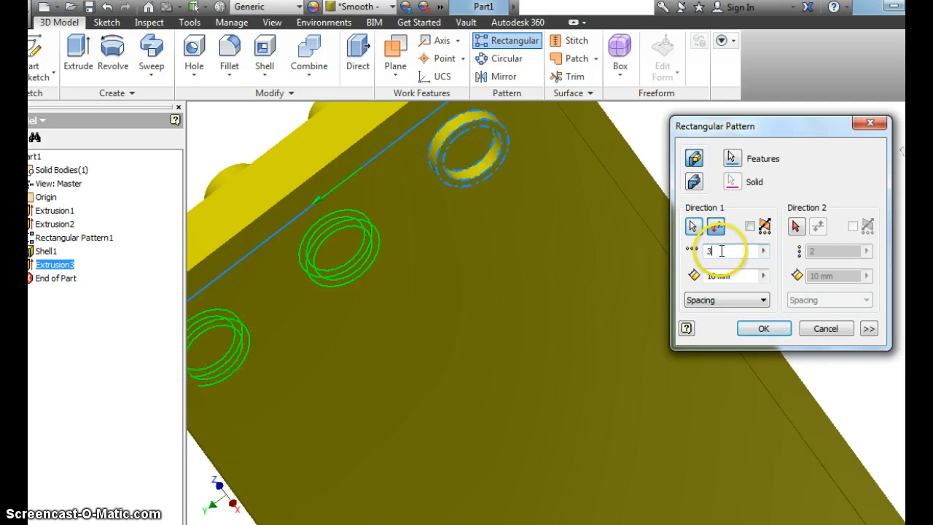
Set the pattern's second direction along the plate's long inner edge with 7 instances.
{"action": "left_click", "coordinate": [796, 226]}
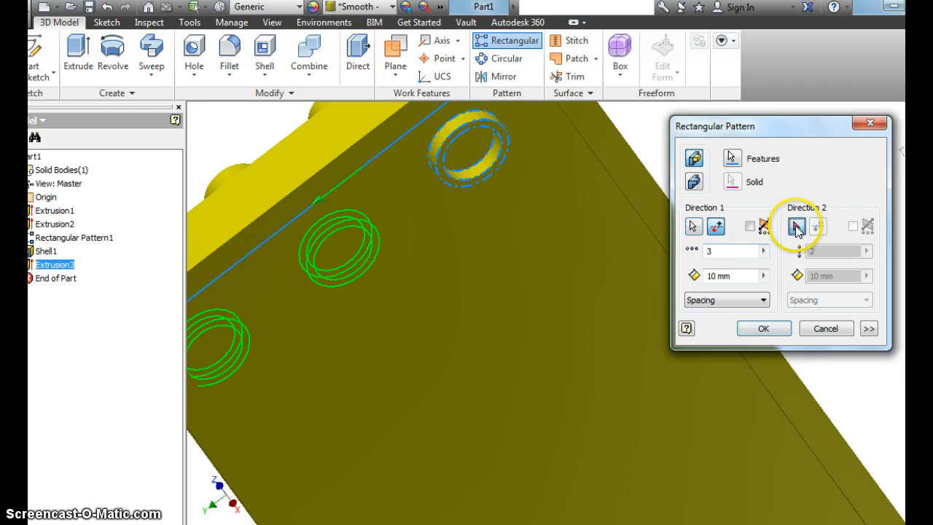
{"action": "left_click", "coordinate": [645, 227]}
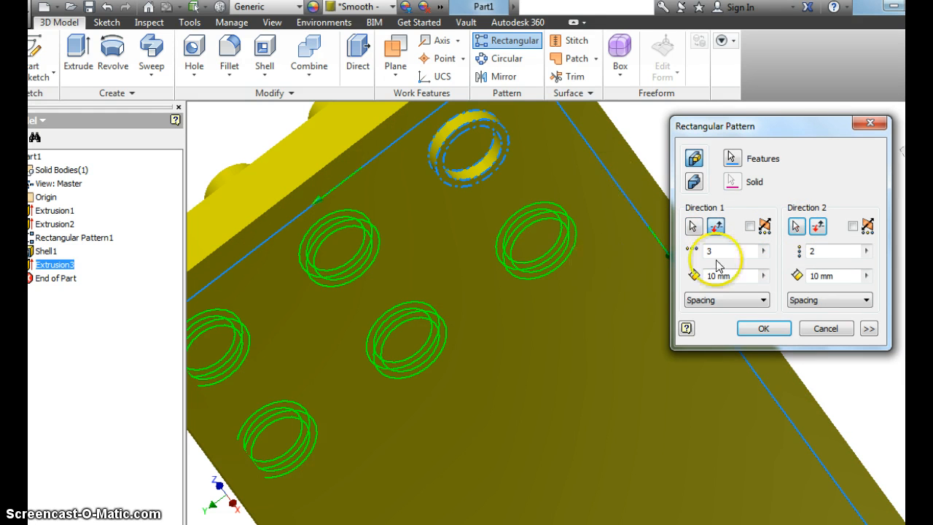
{"action": "mouse_move", "coordinate": [737, 135]}
{"action": "left_mouse_down"}
{"action": "mouse_move", "coordinate": [733, 263]}
{"action": "mouse_move", "coordinate": [751, 319]}
{"action": "mouse_move", "coordinate": [738, 140]}
{"action": "left_mouse_up"}
{"action": "left_click", "coordinate": [819, 257]}
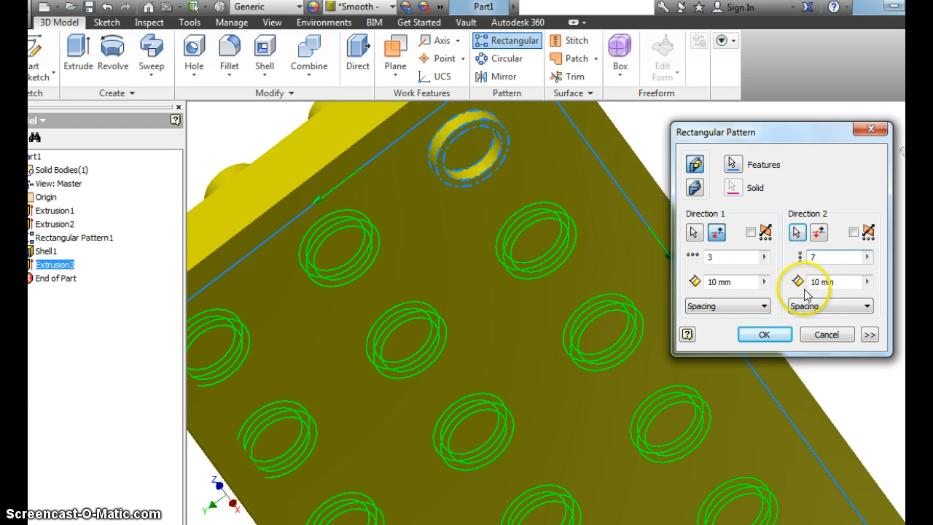
Set the ring pattern's spacing to 7 mm in both directions and create the pattern.
{"action": "double_click", "coordinate": [814, 282]}
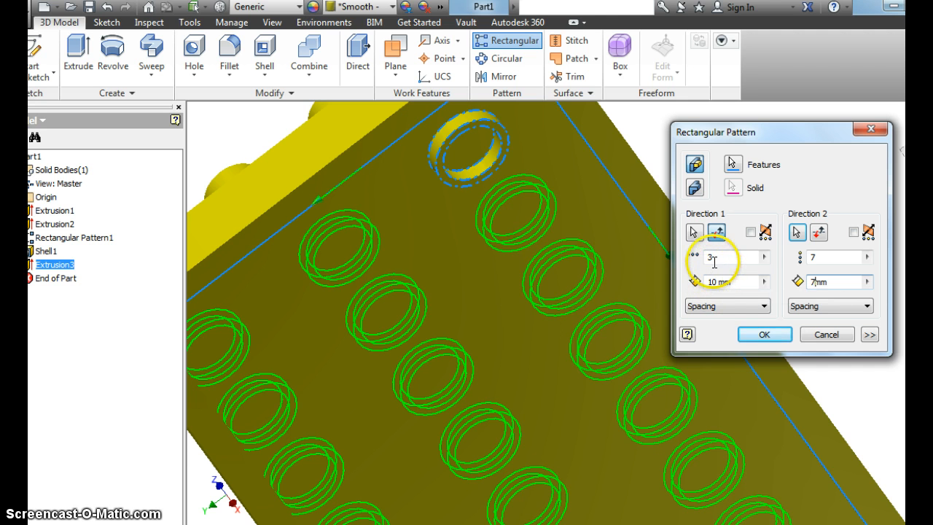
{"action": "type", "text": "7"}
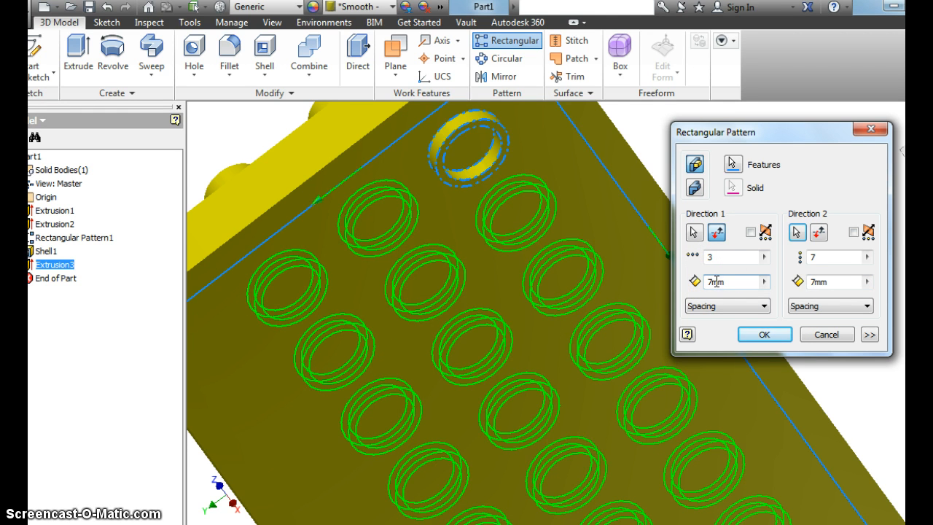
{"action": "left_click", "coordinate": [766, 337]}
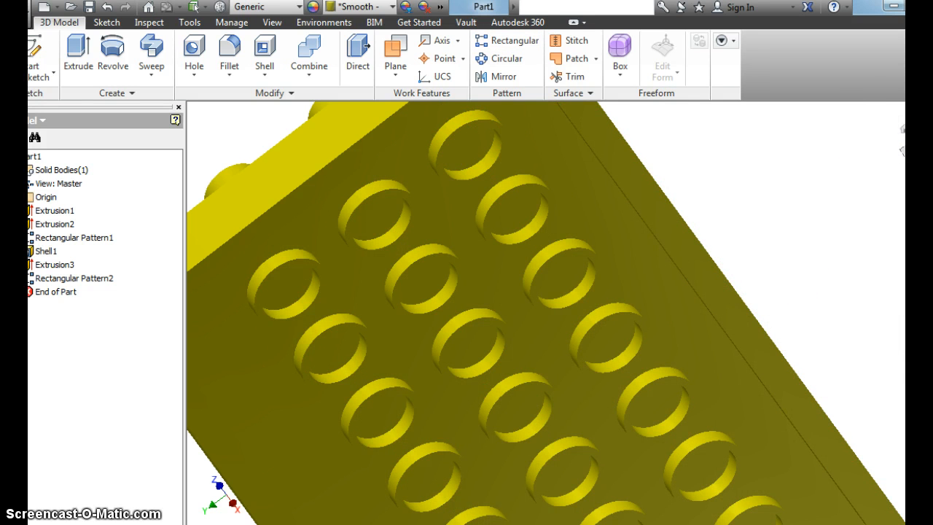
Edit the ring pattern on the underside so its spacing is 8 mm in both directions.
{"action": "mouse_move", "coordinate": [892, 122]}
{"action": "left_mouse_down"}
{"action": "mouse_move", "coordinate": [870, 108]}
{"action": "mouse_move", "coordinate": [467, 204]}
{"action": "mouse_move", "coordinate": [202, 238]}
{"action": "left_mouse_up"}
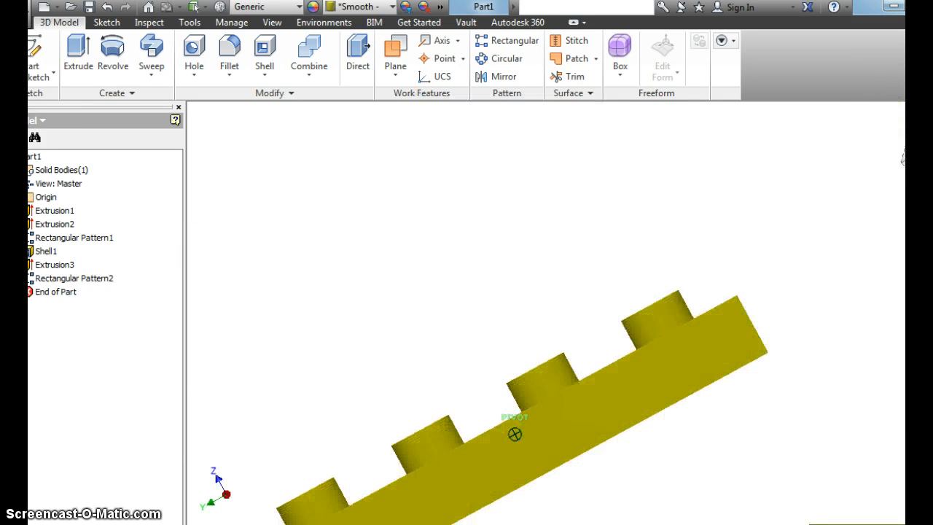
{"action": "left_click_drag", "start_coordinate": [903, 157], "coordinate": [905, 149]}
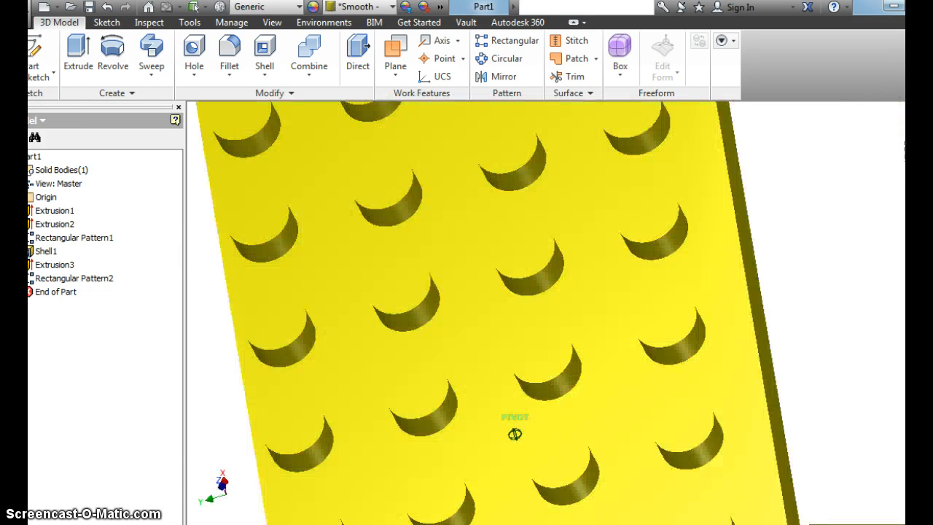
{"action": "left_click", "coordinate": [904, 130]}
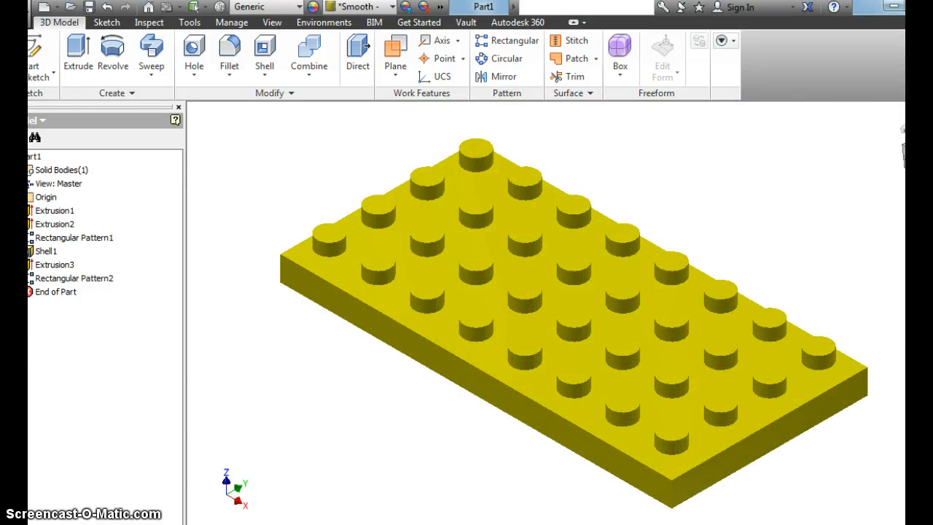
{"action": "mouse_move", "coordinate": [899, 173]}
{"action": "middle_mouse_down", "text": "shift"}
{"action": "mouse_move", "coordinate": [817, 204]}
{"action": "mouse_move", "coordinate": [404, 237]}
{"action": "mouse_move", "coordinate": [271, 225]}
{"action": "mouse_move", "coordinate": [258, 196]}
{"action": "mouse_move", "coordinate": [273, 251]}
{"action": "mouse_move", "coordinate": [262, 165]}
{"action": "mouse_move", "coordinate": [248, 183]}
{"action": "middle_mouse_up", "text": "shift"}
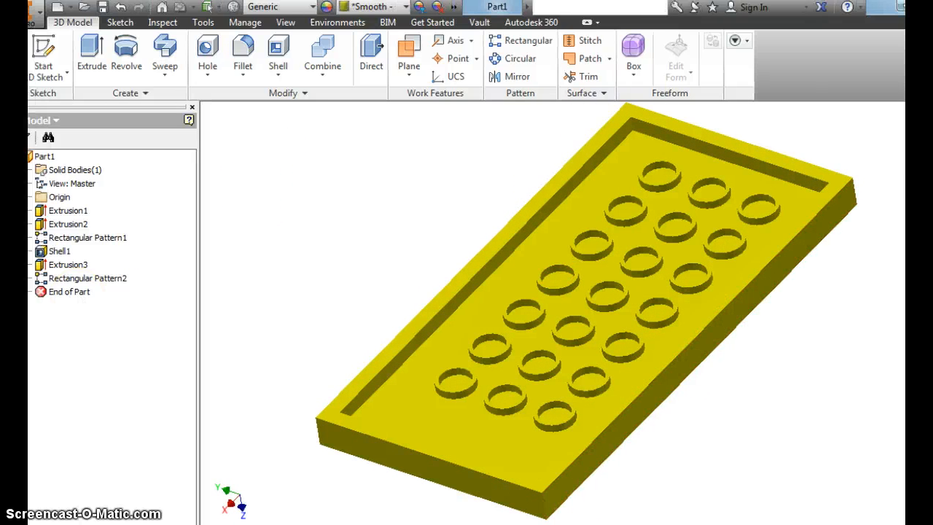
{"action": "double_click", "coordinate": [80, 283]}
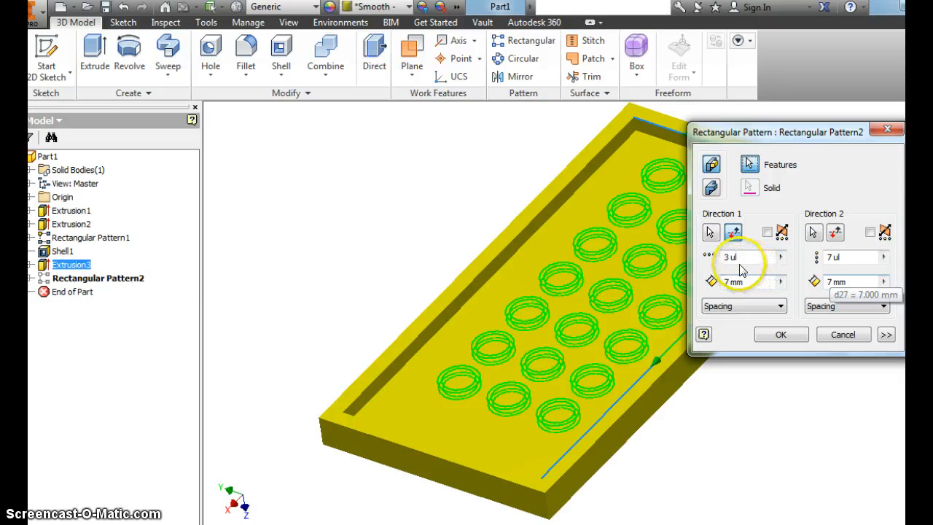
{"action": "left_click", "coordinate": [732, 283]}
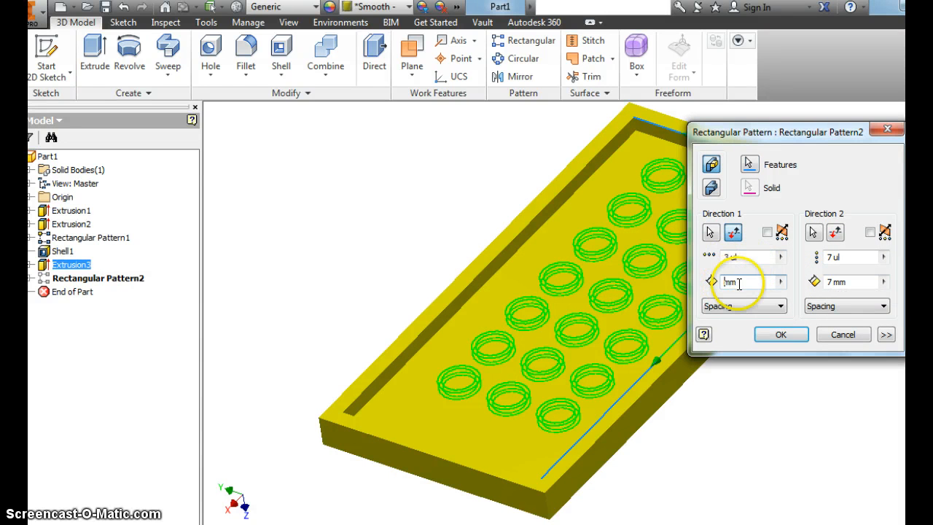
{"action": "type", "text": "8"}
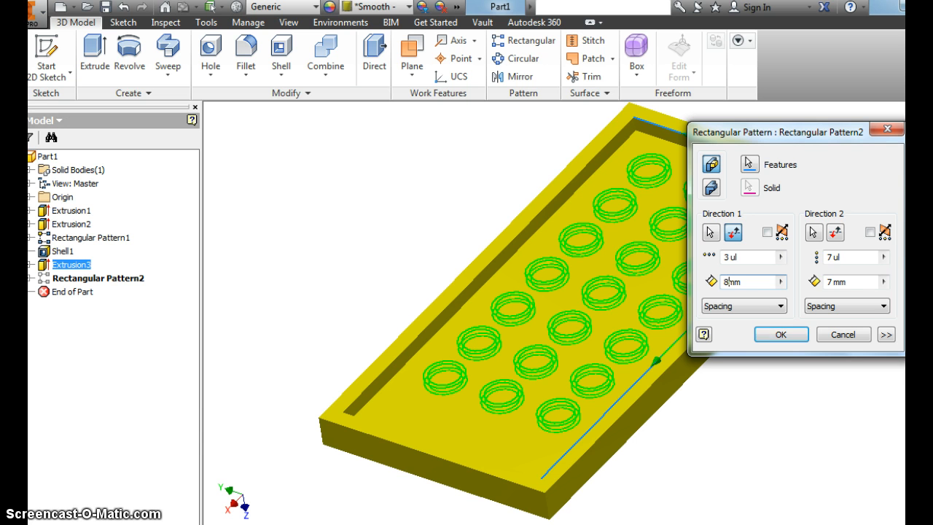
{"action": "left_click", "coordinate": [828, 280]}
{"action": "type", "text": "8"}
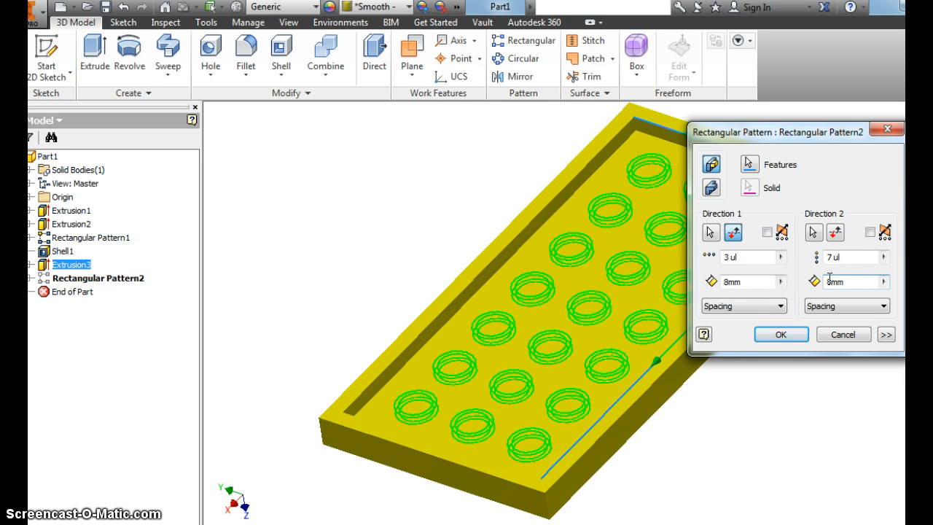
{"action": "left_click", "coordinate": [779, 337]}
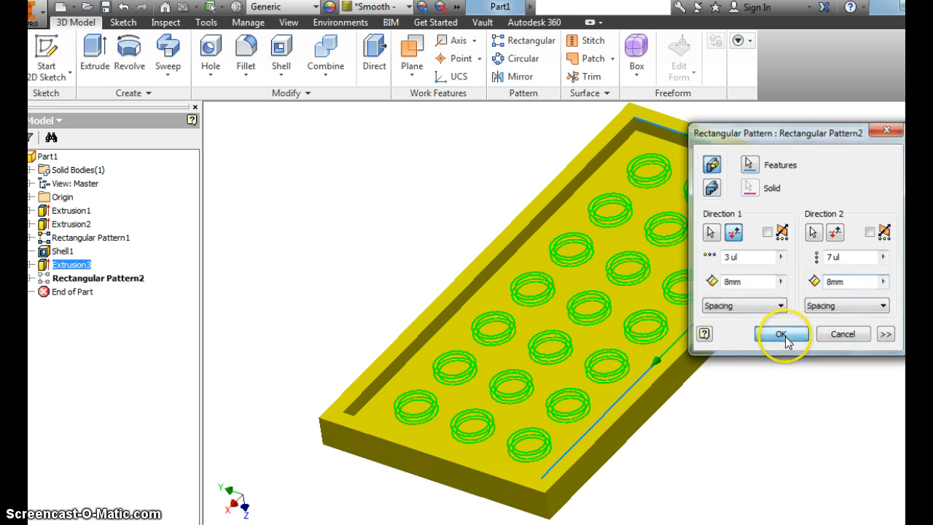
{"action": "left_click", "coordinate": [733, 384]}
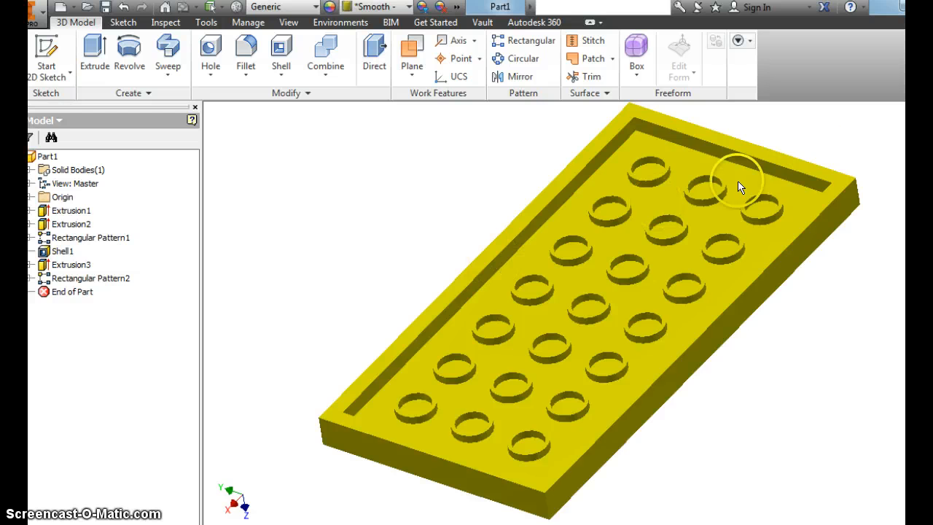
Save the part as "MrV Lego Part 1" in the GVCInventor for SCOM folder.
{"action": "key", "text": "F6"}
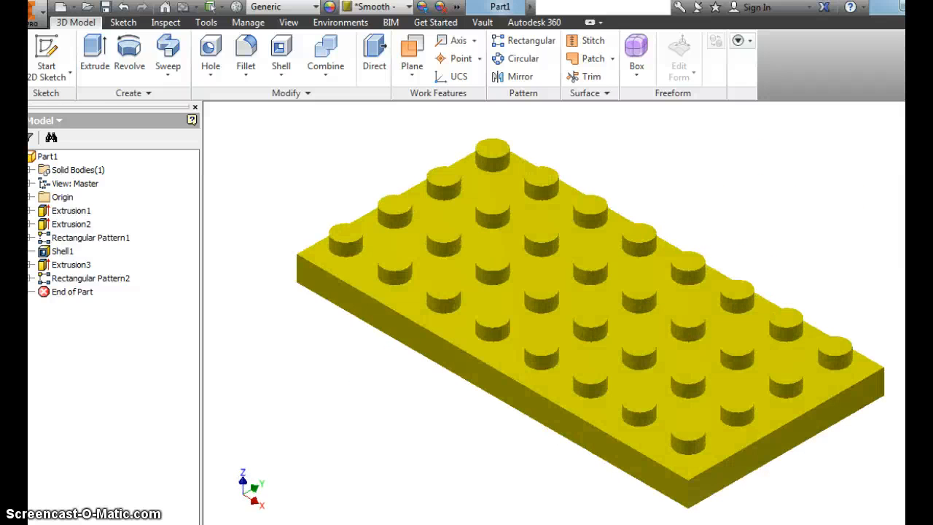
{"action": "mouse_move", "coordinate": [899, 198]}
{"action": "middle_mouse_down", "text": "shift"}
{"action": "mouse_move", "coordinate": [657, 327]}
{"action": "mouse_move", "coordinate": [431, 374]}
{"action": "mouse_move", "coordinate": [512, 306]}
{"action": "middle_mouse_up", "text": "shift"}
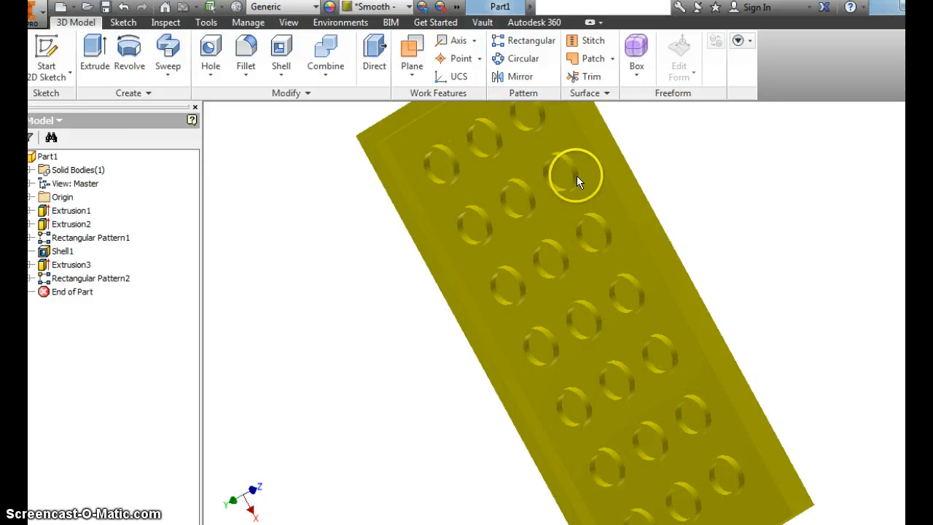
{"action": "left_click", "coordinate": [39, 22]}
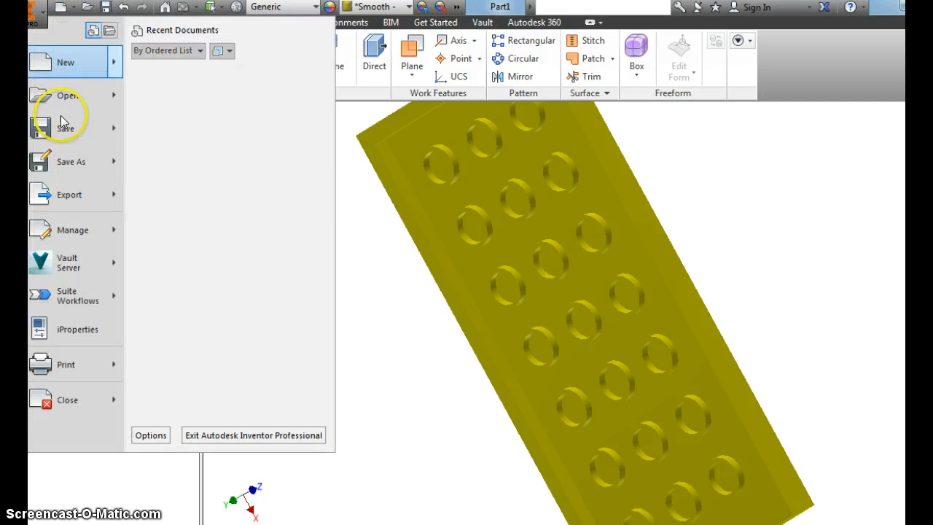
{"action": "left_click", "coordinate": [61, 159]}
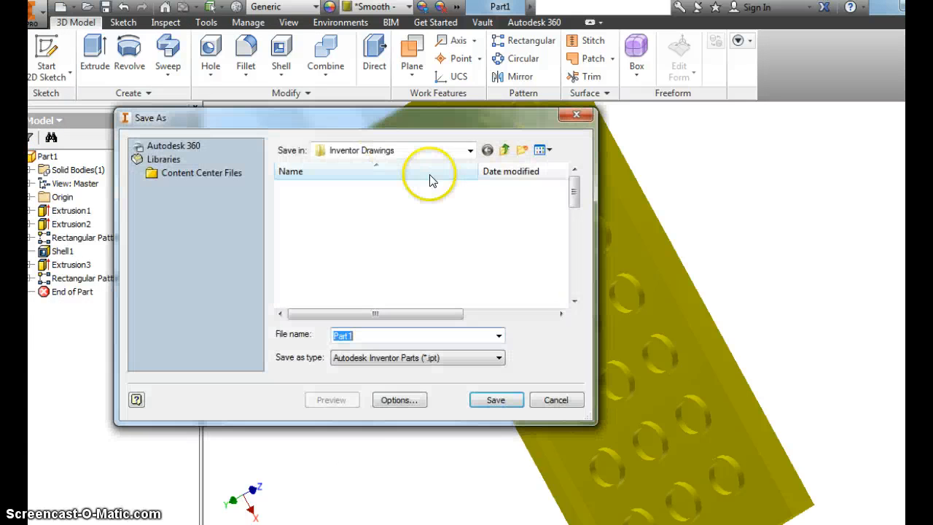
{"action": "left_click", "coordinate": [472, 150]}
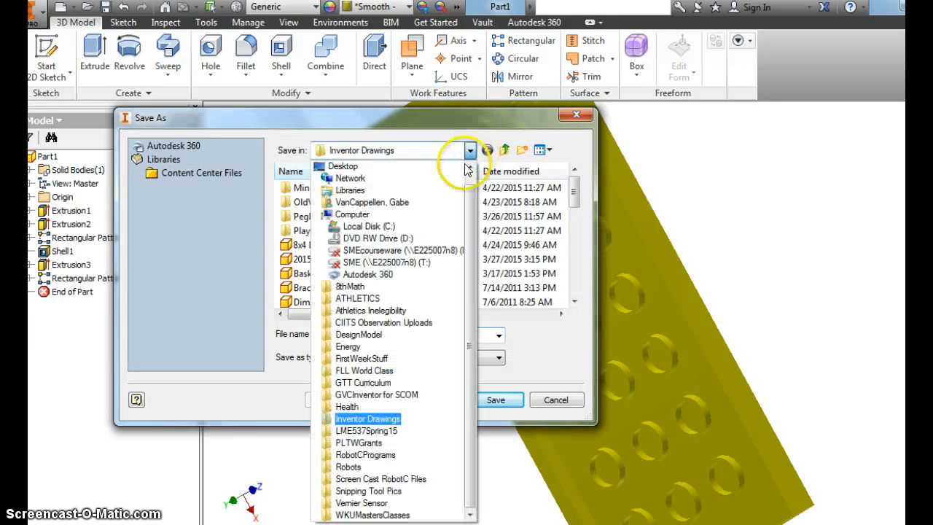
{"action": "left_click", "coordinate": [405, 394]}
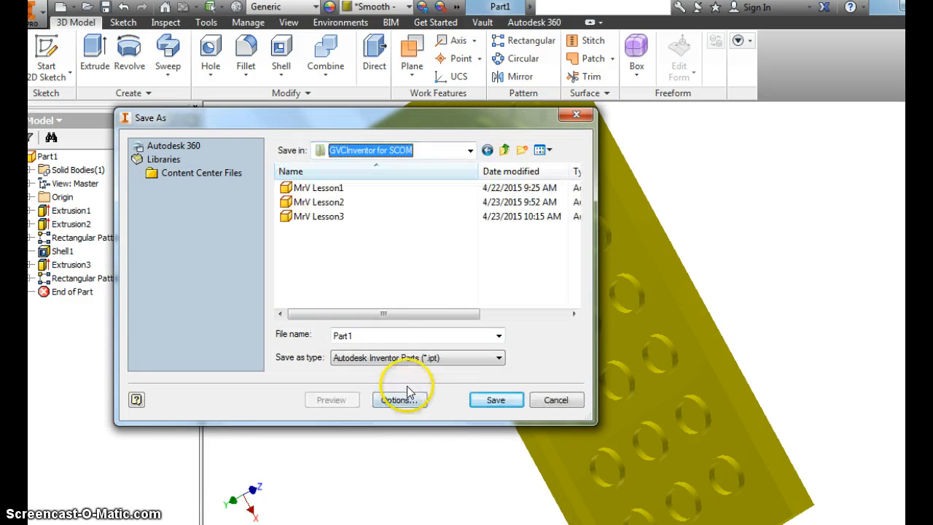
{"action": "double_click", "coordinate": [378, 336]}
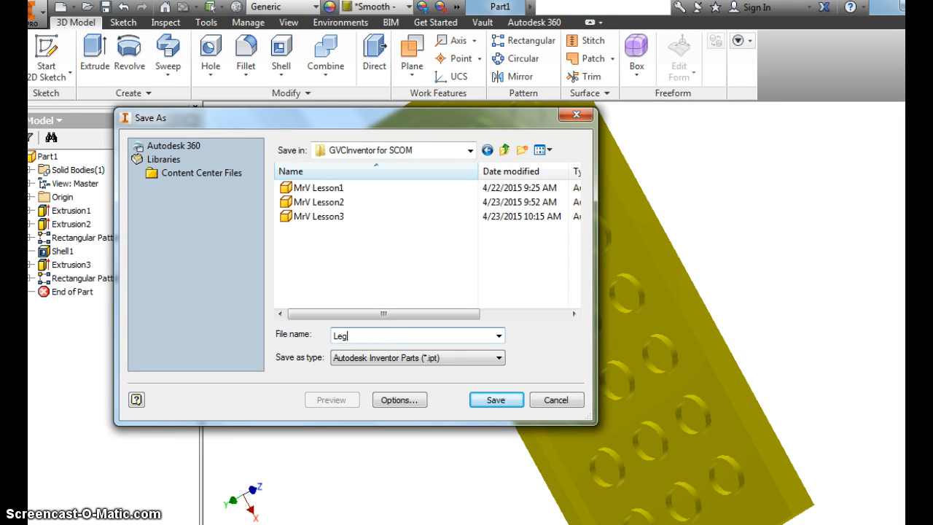
{"action": "type", "text": "MrV"}
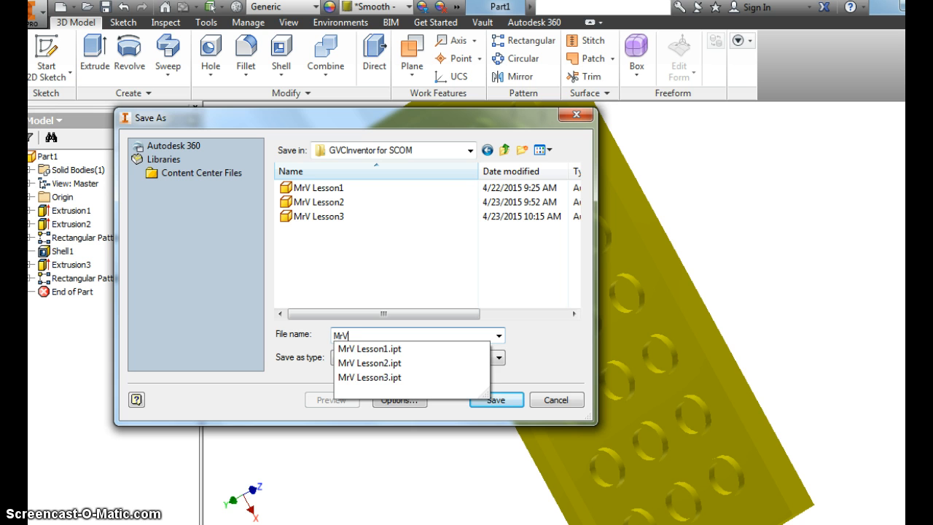
{"action": "type", "text": " Lego Part 1"}
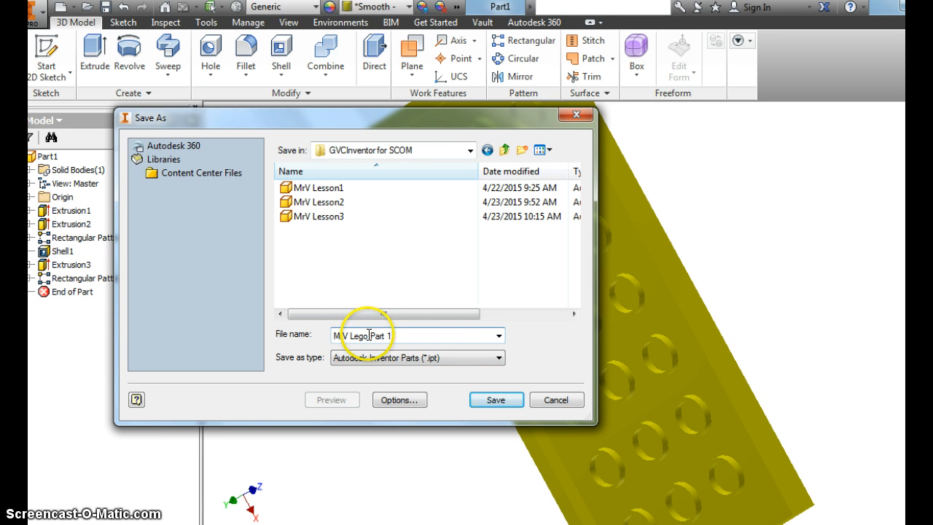
{"action": "left_click", "coordinate": [484, 400]}
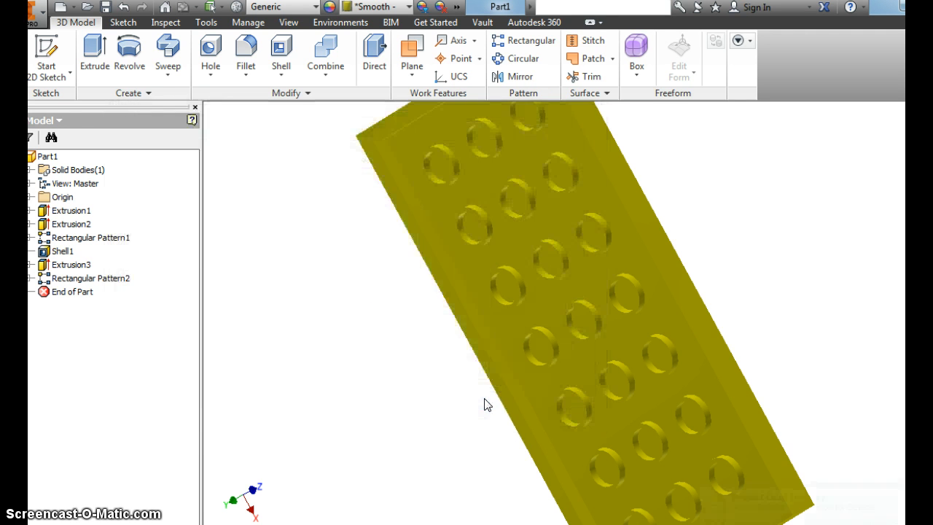